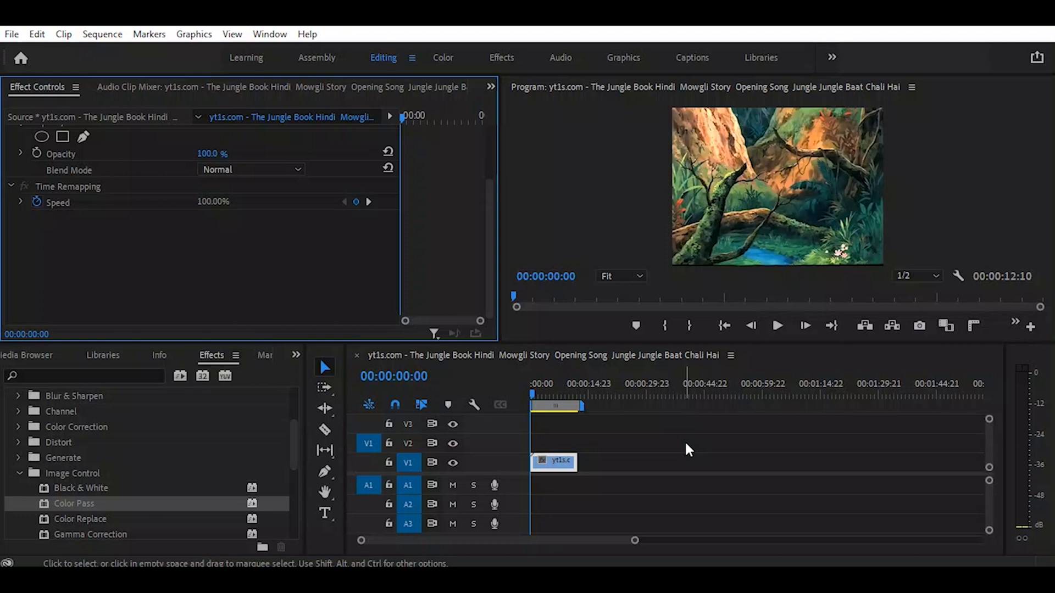
- Preview the jungle clip from start to about five seconds and apply the Color Pass effect to it
left_click(534, 394)
left_click_drag(534, 393, 551, 394)
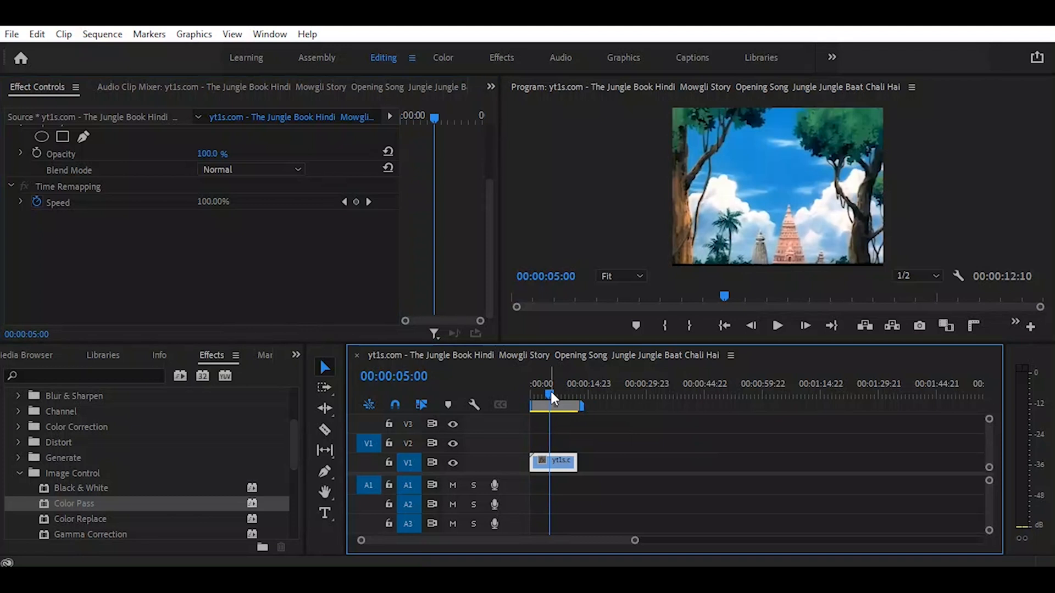
left_click_drag(551, 393, 524, 397)
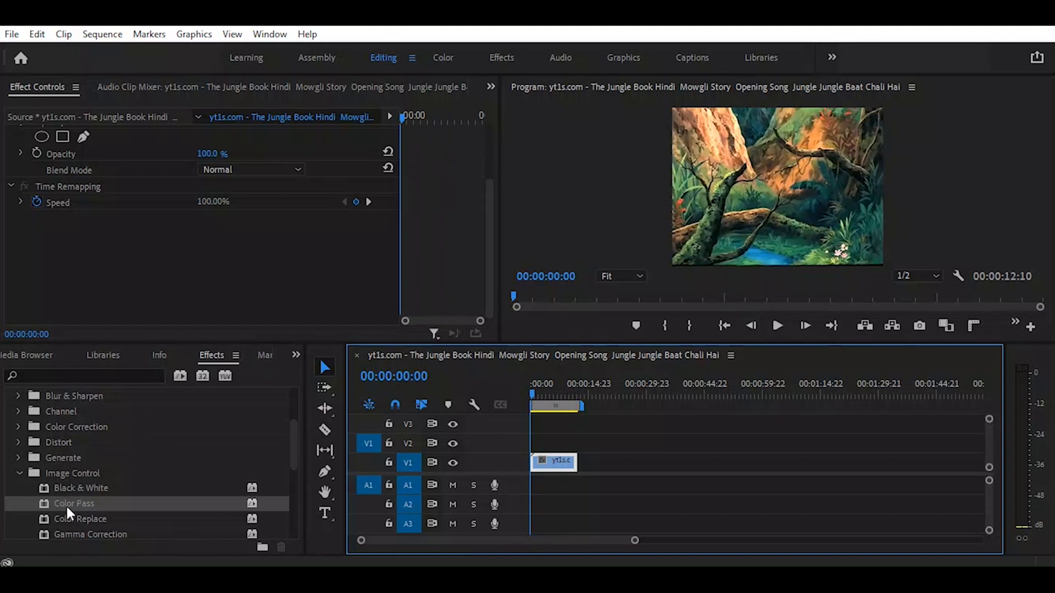
left_click_drag(61, 502, 552, 460)
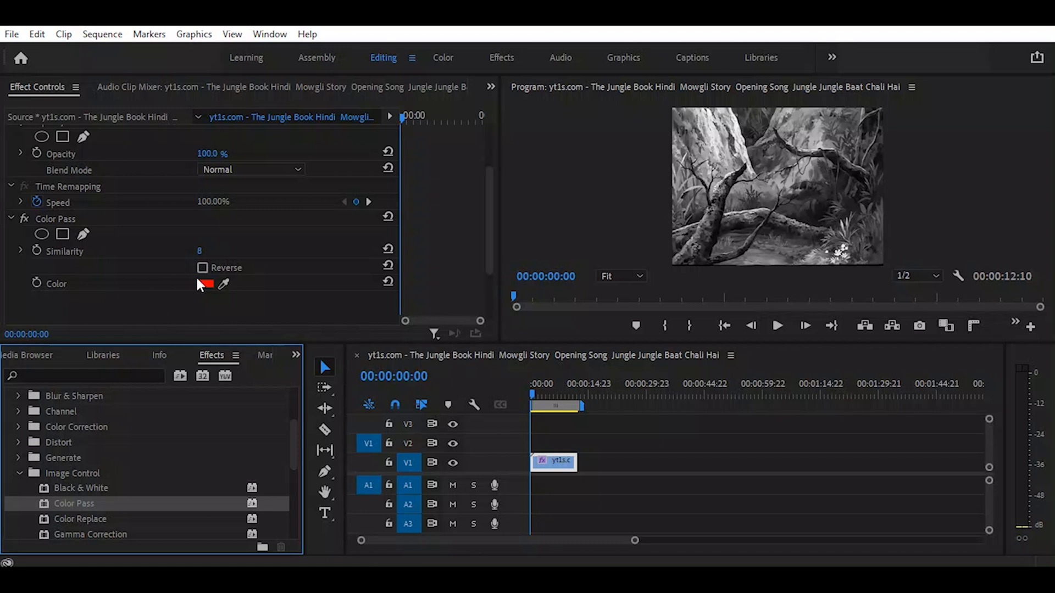
- Try Color Pass Similarity values of 100, 73 and 0 with Reverse enabled, and turn Reverse off
left_click_drag(201, 253, 249, 253)
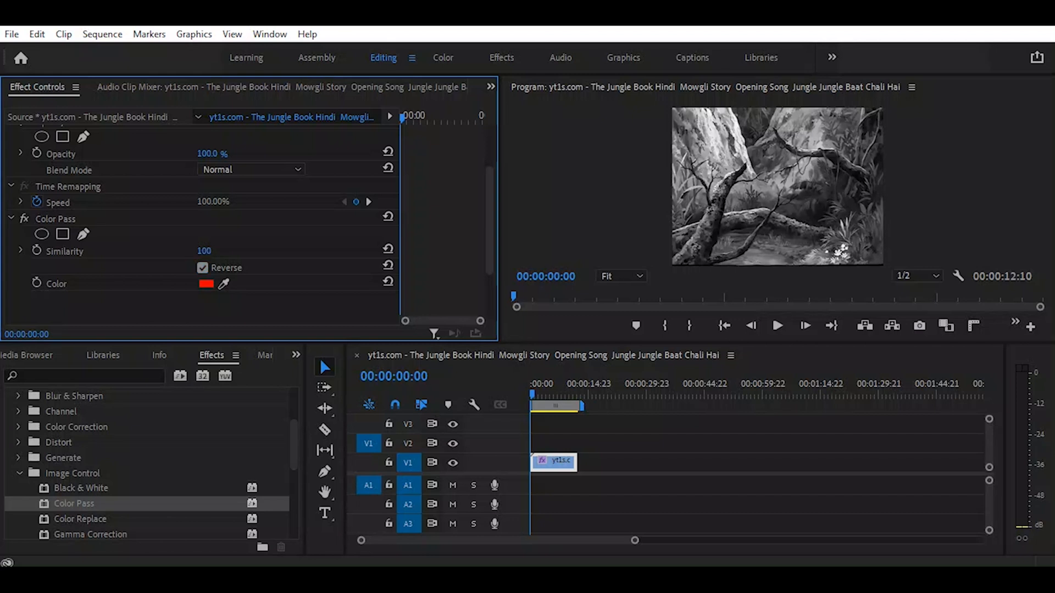
left_click_drag(202, 251, 200, 251)
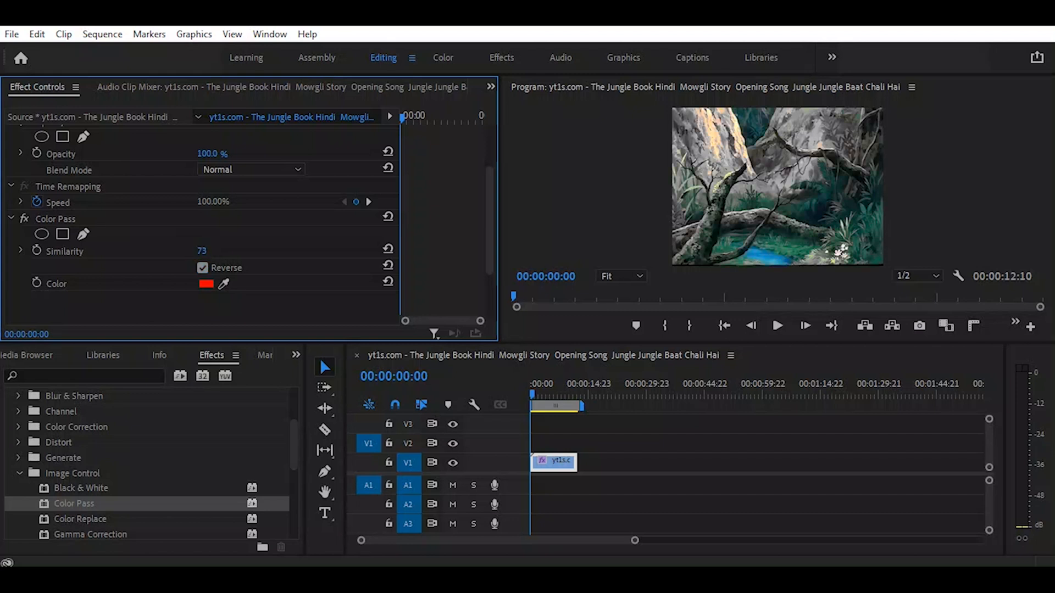
left_click_drag(200, 251, 176, 251)
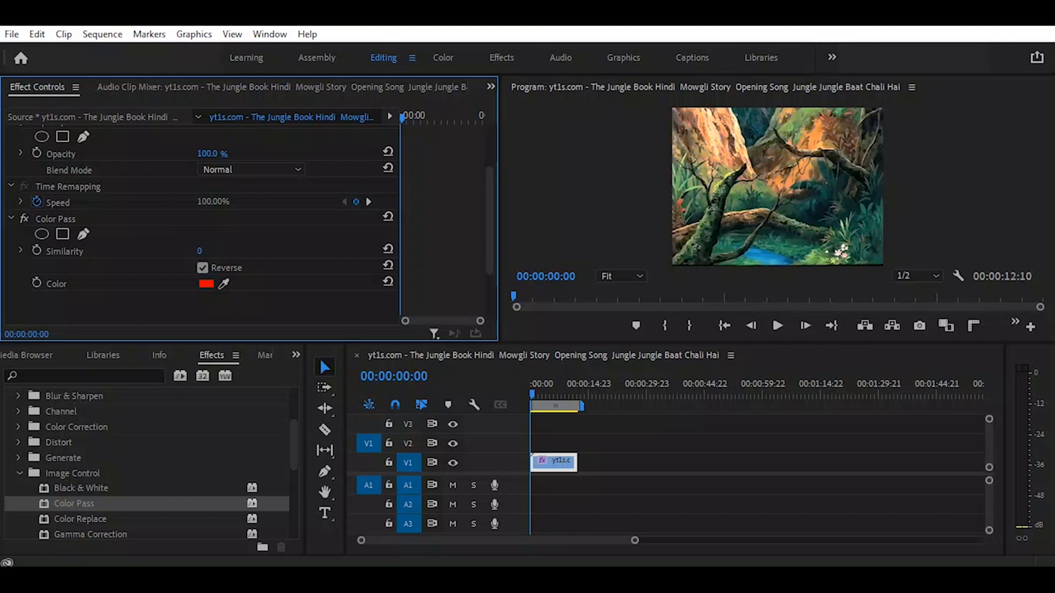
left_click(203, 268)
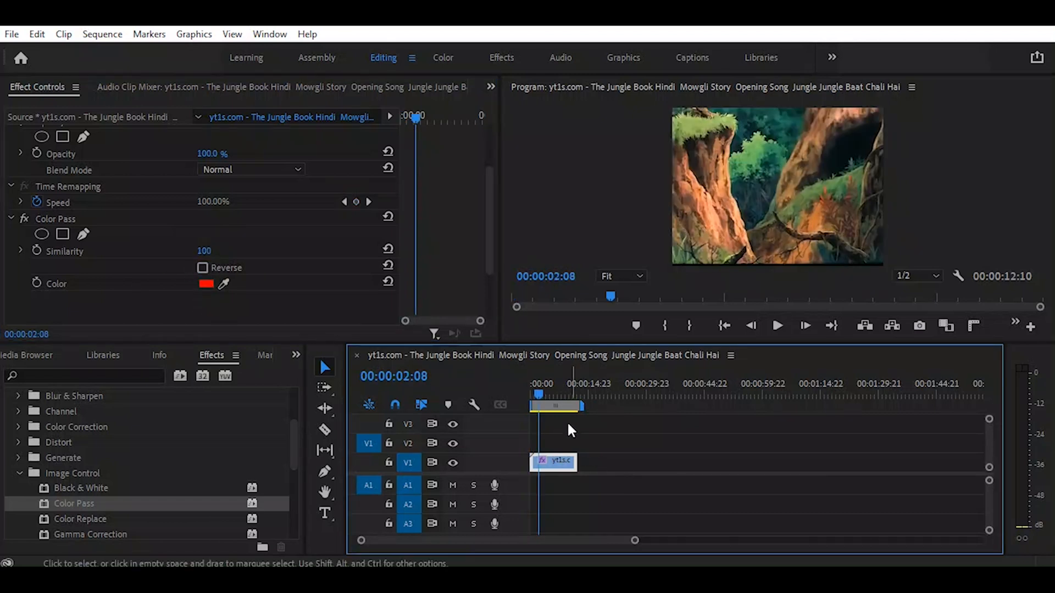
- Set the Color Pass Similarity to 50 and its color to green 12FF00
left_click(534, 392)
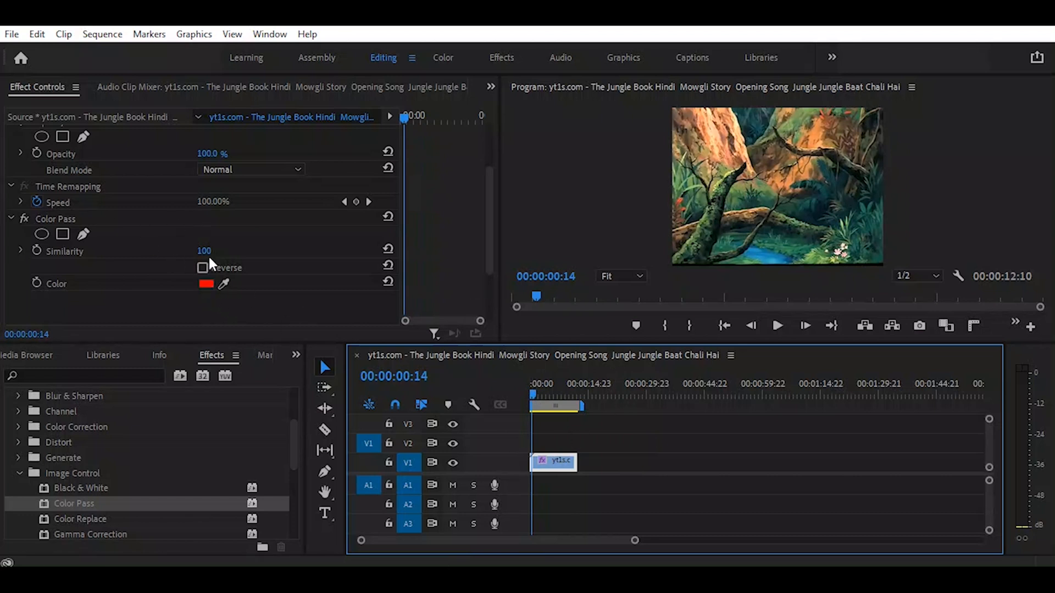
mouse_move(207, 253)
left_mouse_down()
mouse_move(174, 253)
mouse_move(207, 251)
left_mouse_up()
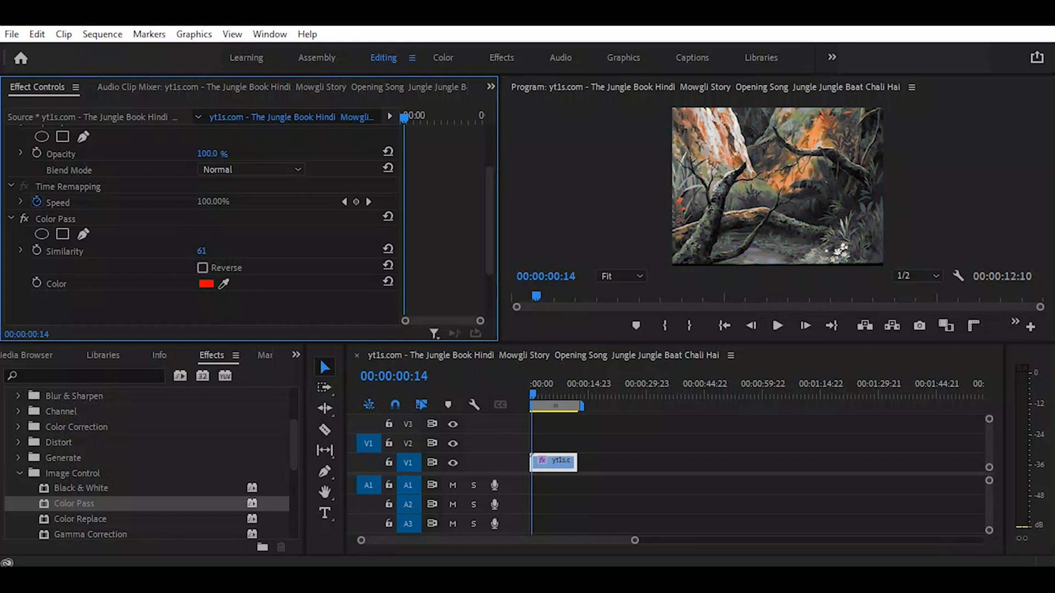
left_click(206, 281)
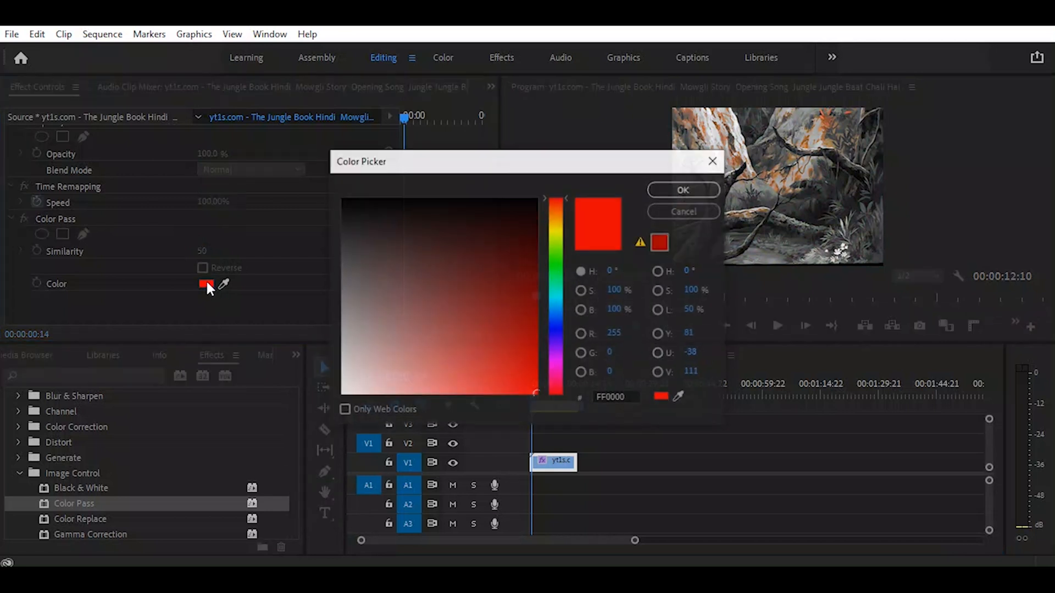
left_click(559, 262)
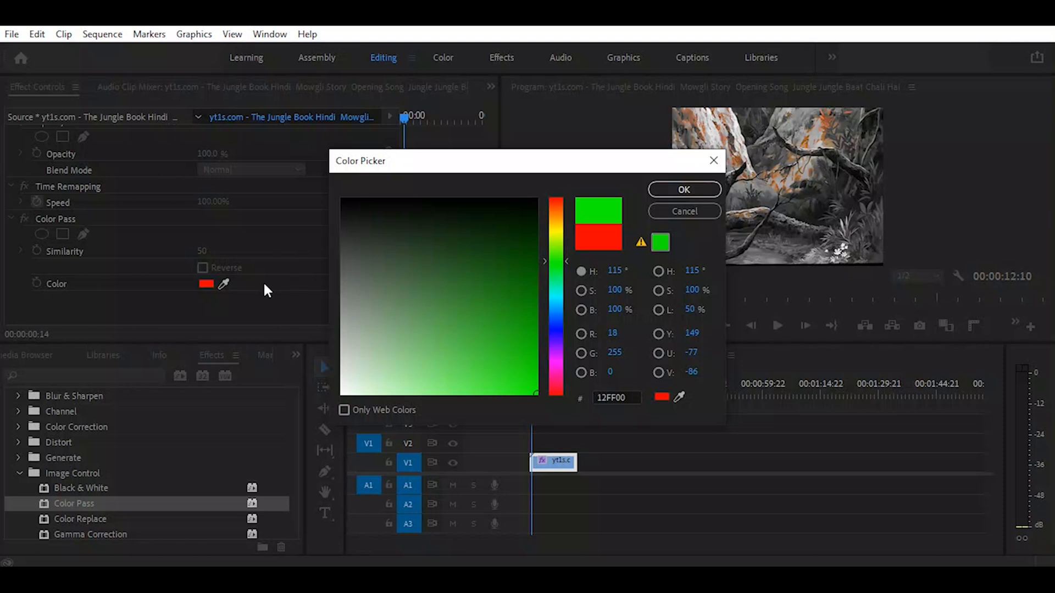
left_click(685, 190)
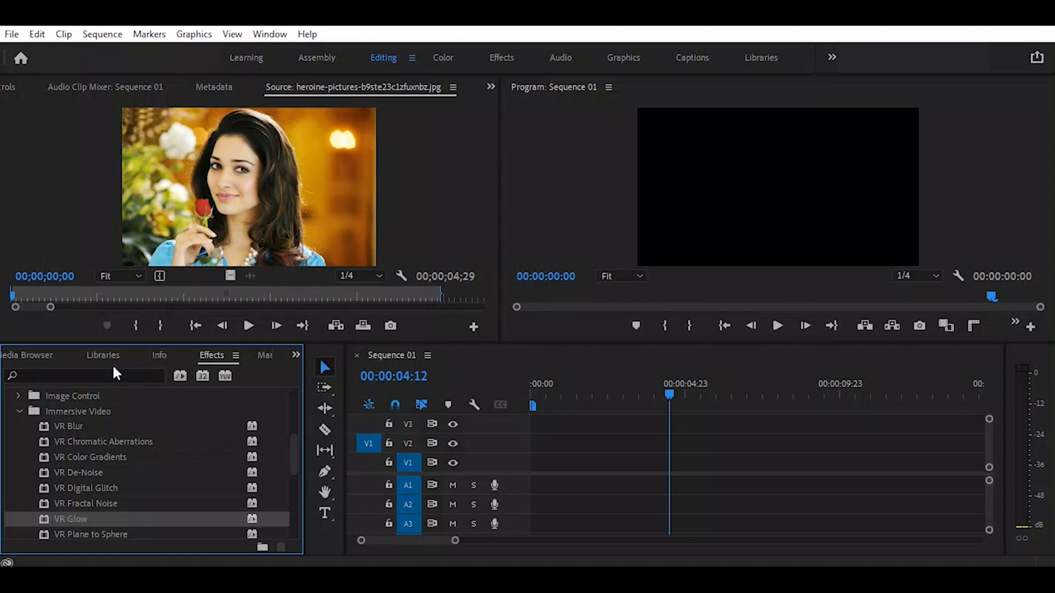
- Place the heroine-pictures image from the source monitor at the start of track V1 in Sequence 01
left_click(298, 354)
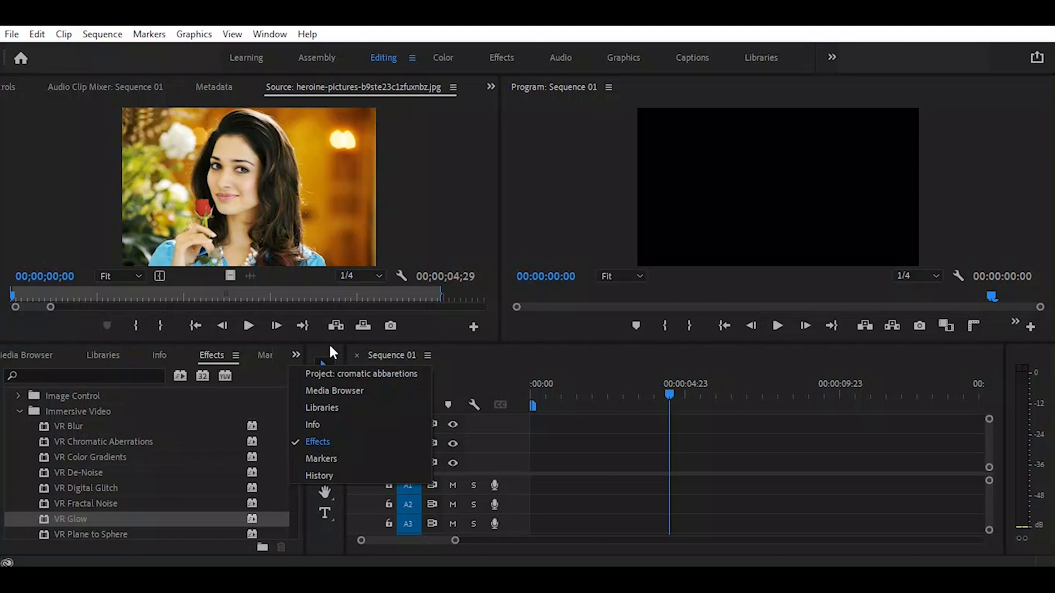
left_click(232, 260)
left_click_drag(230, 276, 534, 478)
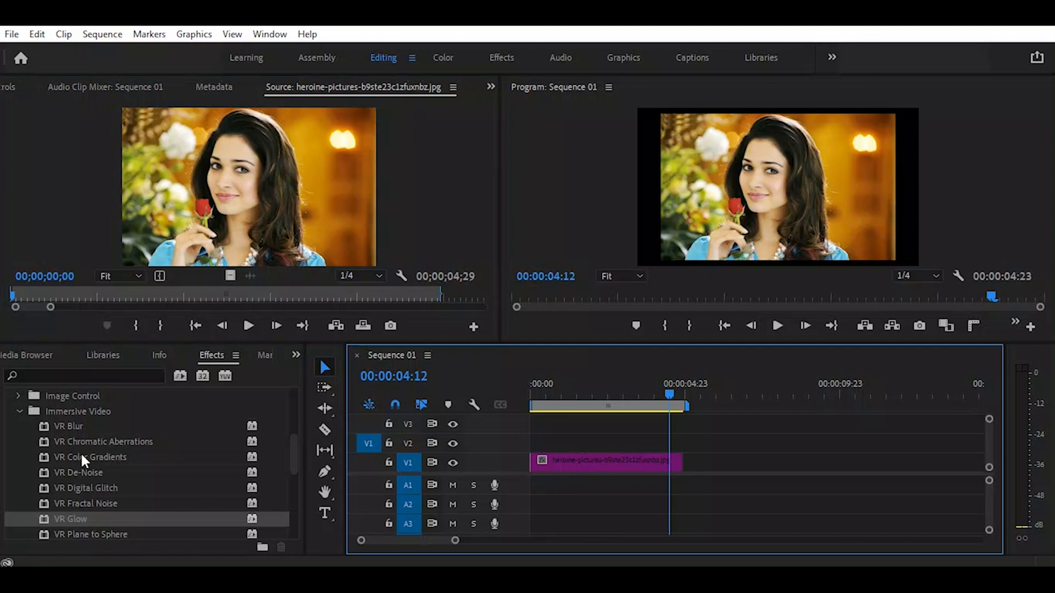
- Apply the VR Chromatic Aberrations effect to the image clip on V1 and show its effect settings
left_click_drag(83, 440, 576, 468)
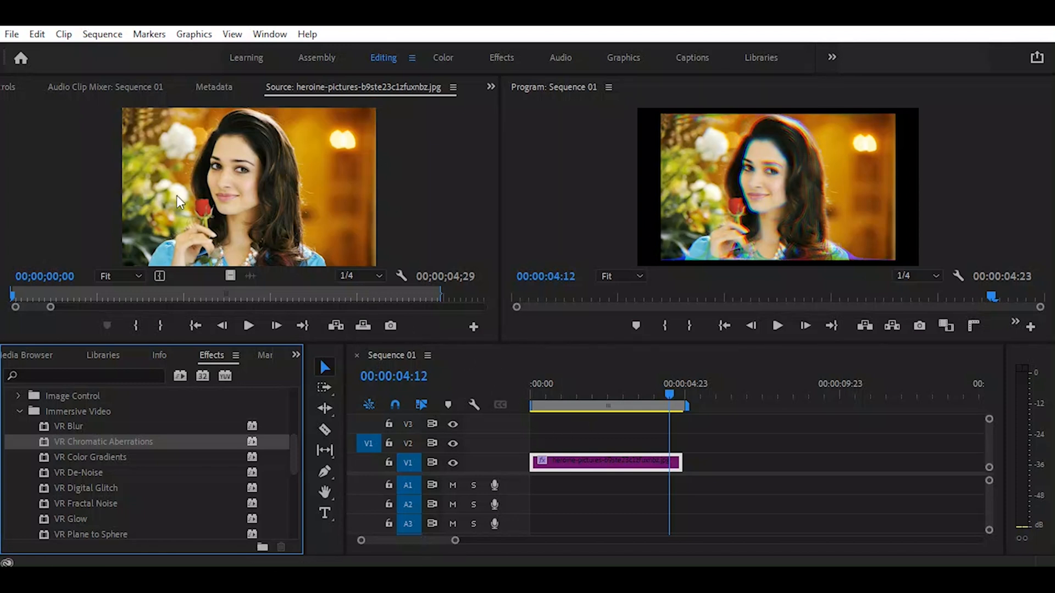
left_click(490, 87)
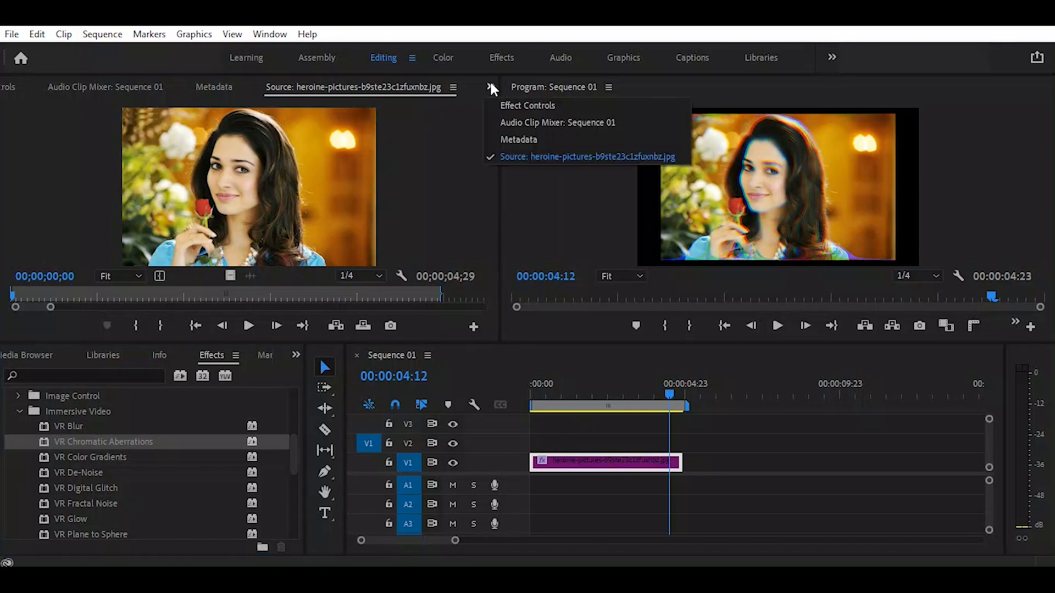
left_click(508, 105)
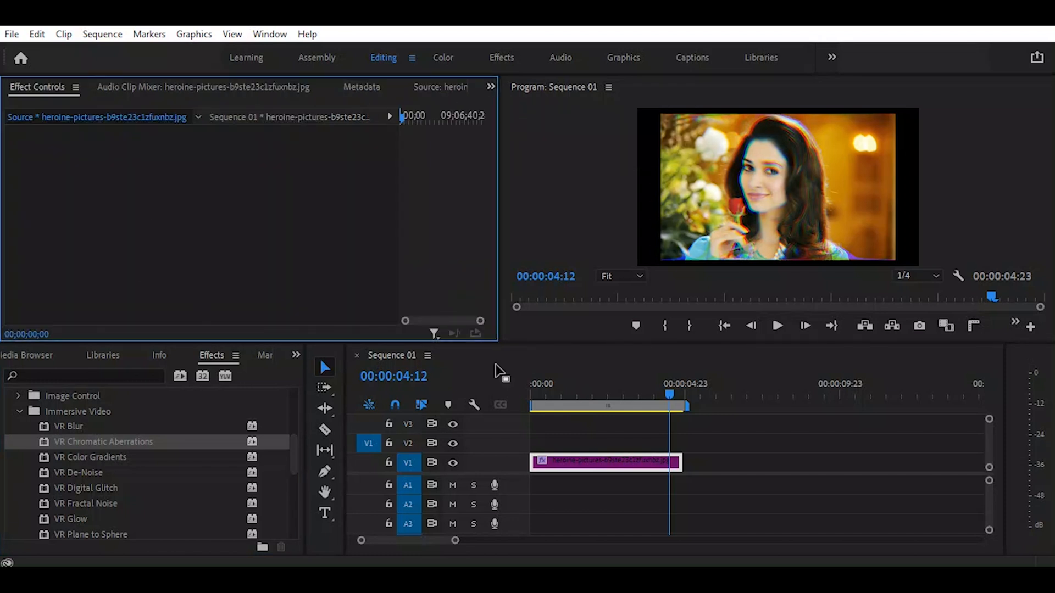
left_click(588, 460)
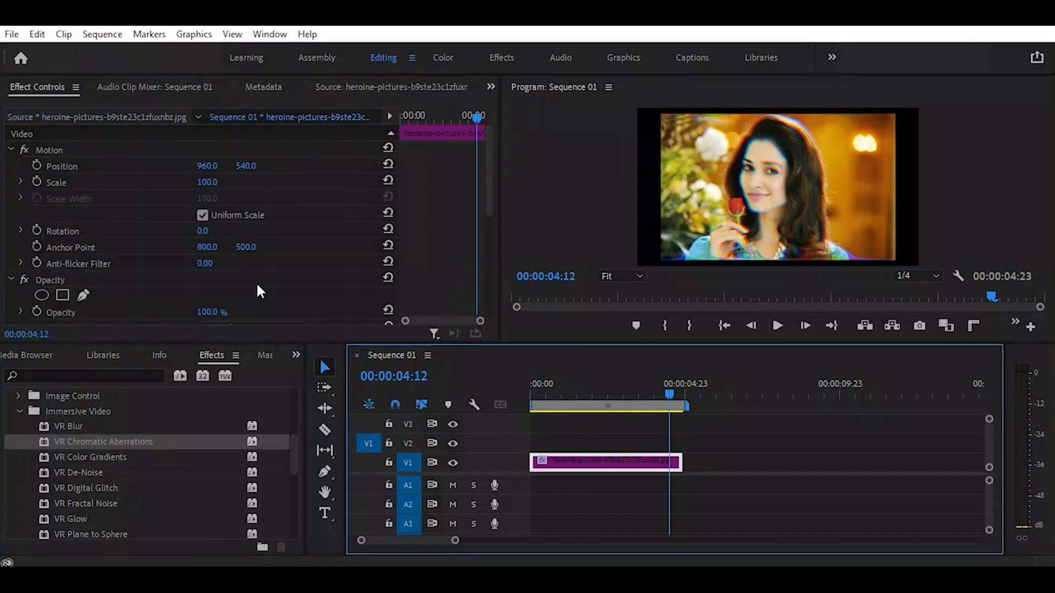
scroll(256, 282, "down", 3)
scroll(256, 285, "down", 3)
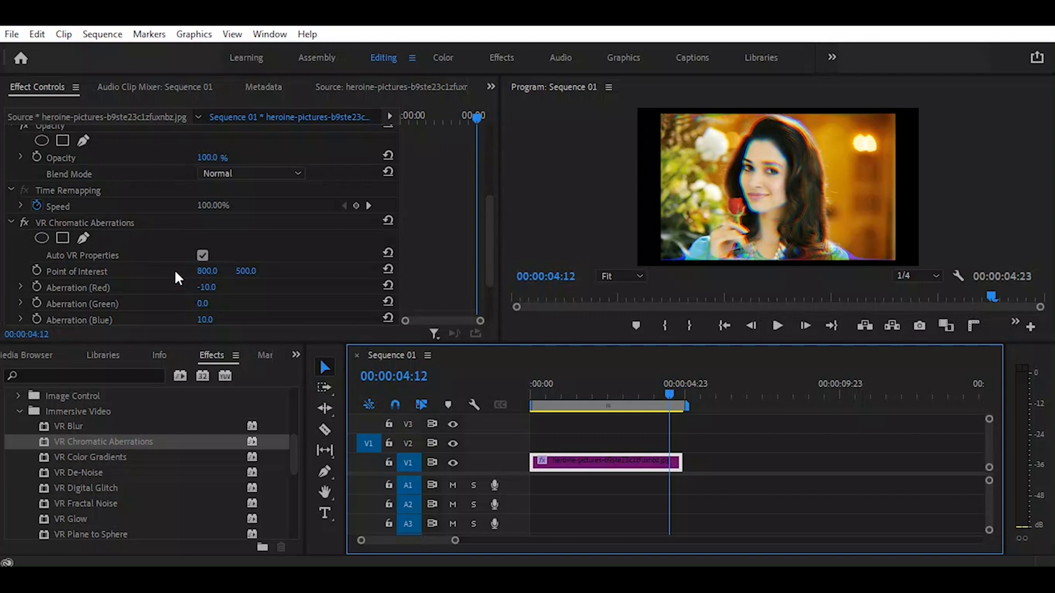
scroll(176, 276, "down", 1)
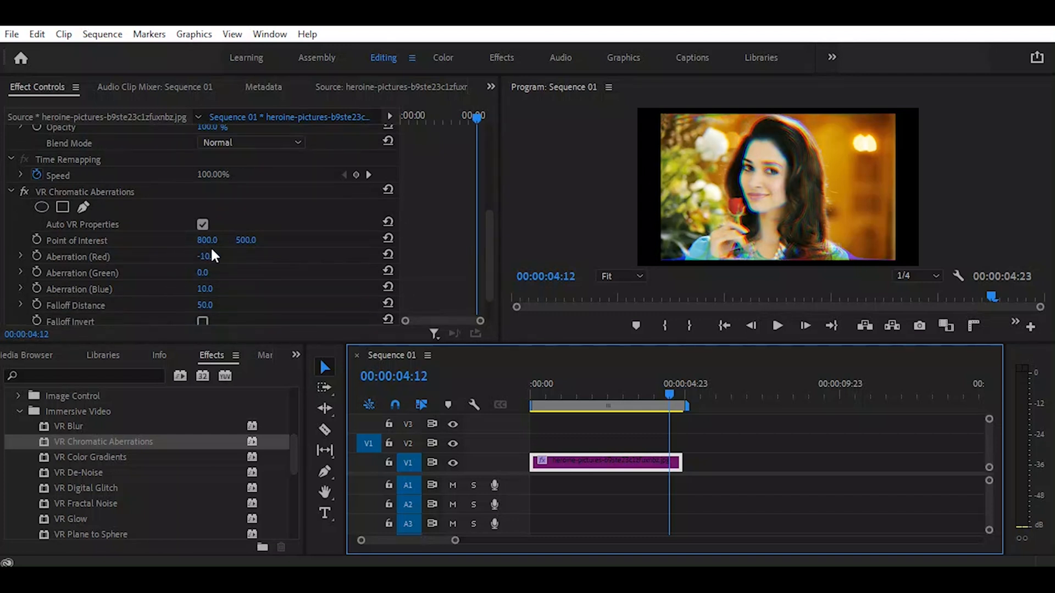
- Set the effect's horizontal Point of Interest to 916 and the red, green and blue aberrations to -14, -11 and 18
left_click_drag(210, 247, 274, 246)
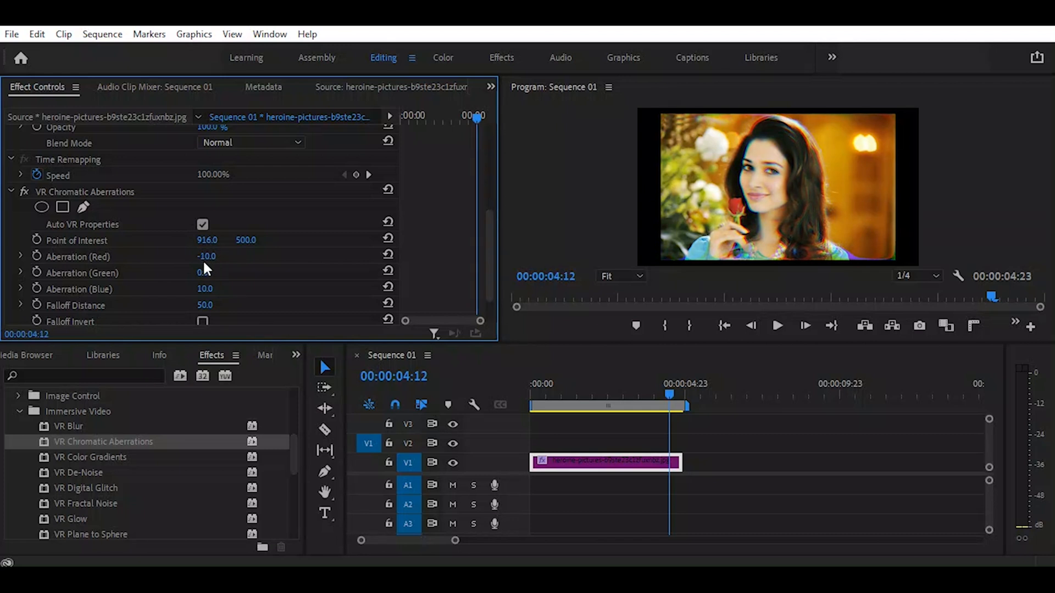
mouse_move(206, 259)
left_mouse_down()
mouse_move(275, 260)
mouse_move(204, 259)
mouse_move(275, 260)
mouse_move(220, 259)
left_mouse_up()
left_click_drag(205, 257, 172, 257)
mouse_move(205, 273)
left_mouse_down()
mouse_move(253, 273)
mouse_move(150, 273)
mouse_move(199, 273)
left_mouse_up()
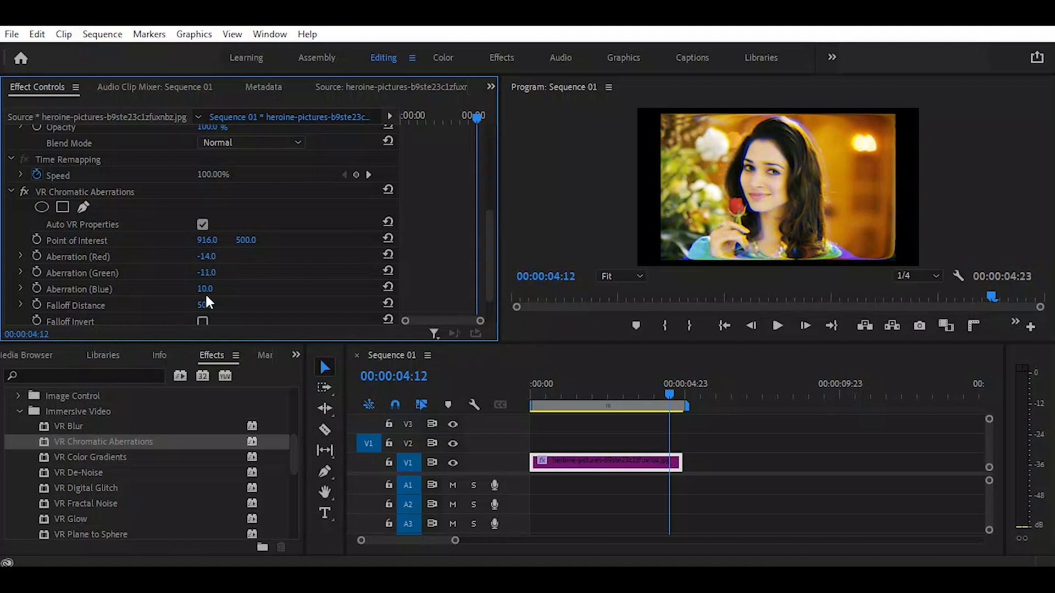
mouse_move(208, 294)
left_mouse_down()
mouse_move(196, 294)
mouse_move(208, 295)
left_mouse_up()
- Set the Falloff Distance to 21, enable Falloff Invert, and readjust the Falloff Distance
mouse_move(199, 305)
left_mouse_down()
mouse_move(226, 305)
mouse_move(183, 305)
left_mouse_up()
scroll(257, 279, "down", 1)
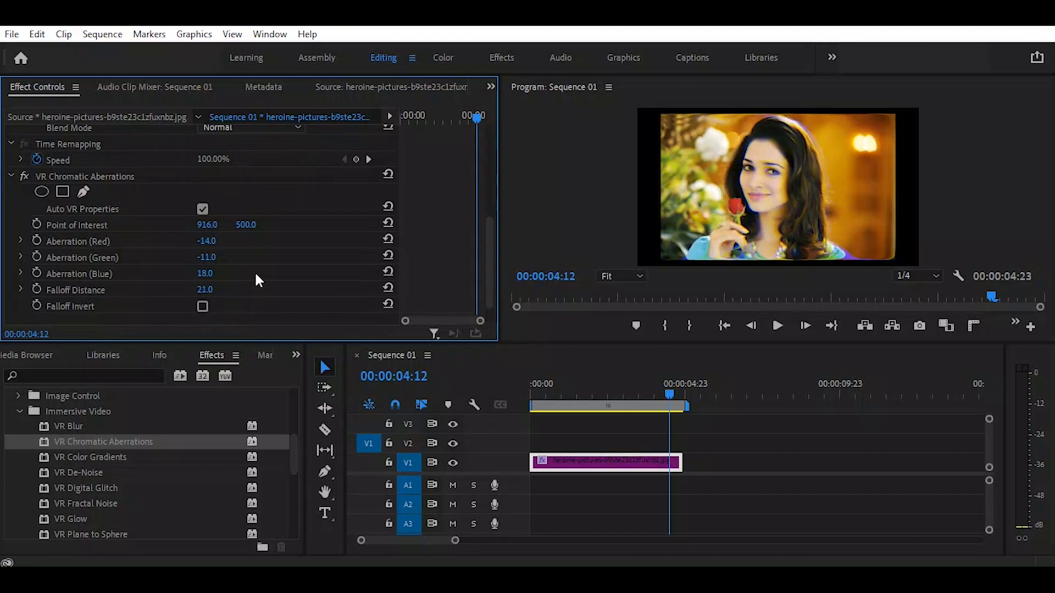
left_click(202, 307)
left_click_drag(206, 289, 219, 290)
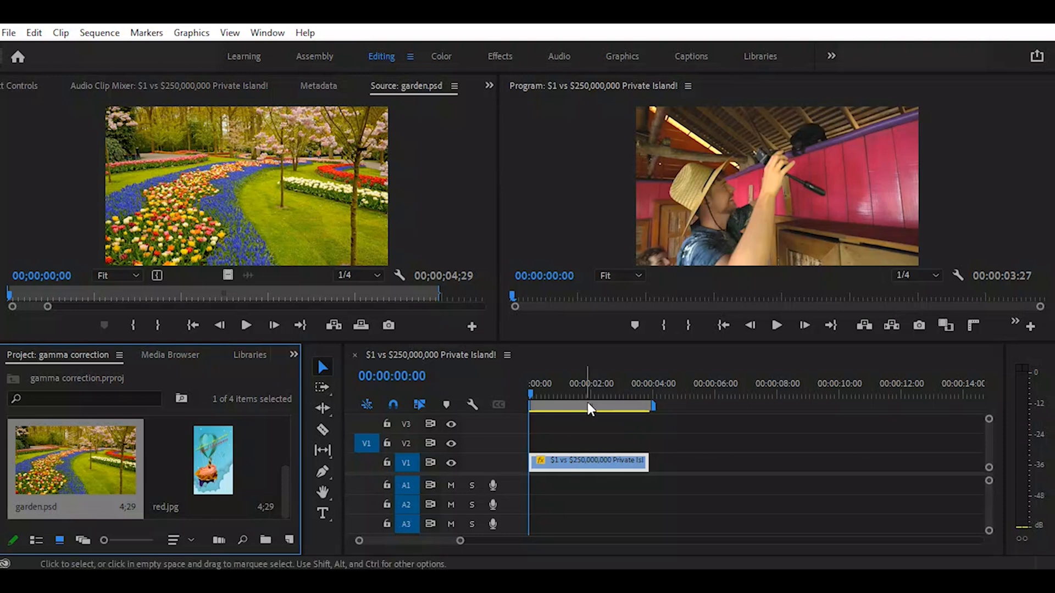
- Apply the Gamma Correction effect from the Image Control video effects to the Private Island clip on V1
left_click(582, 466)
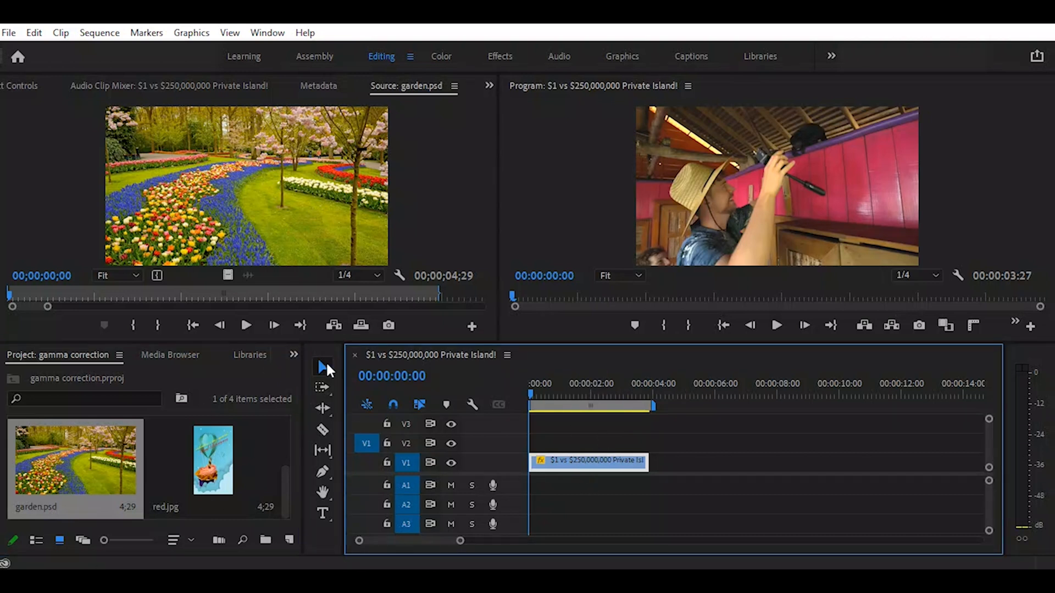
left_click(290, 353)
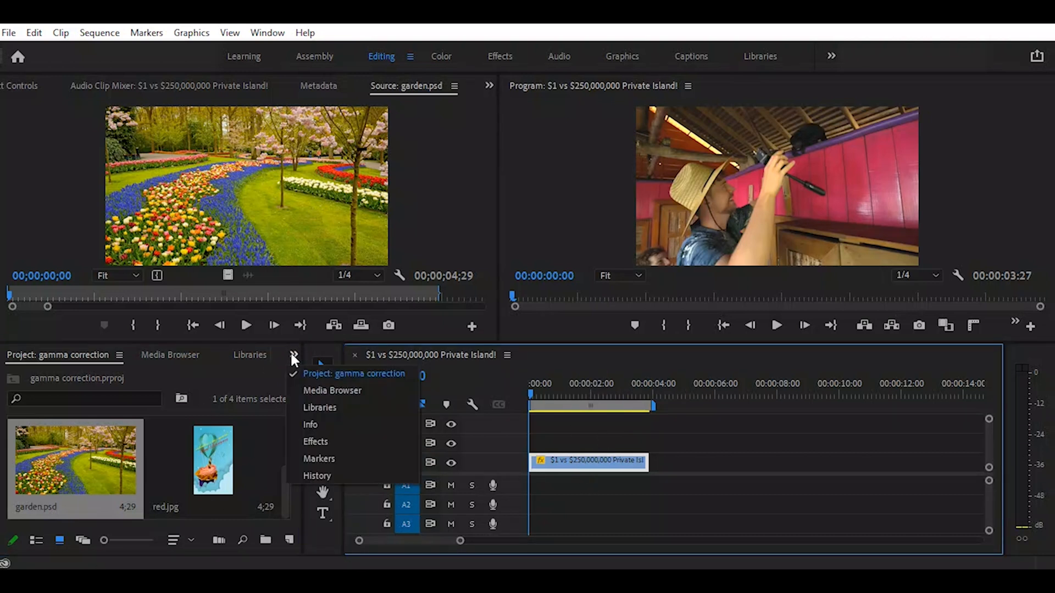
left_click(315, 442)
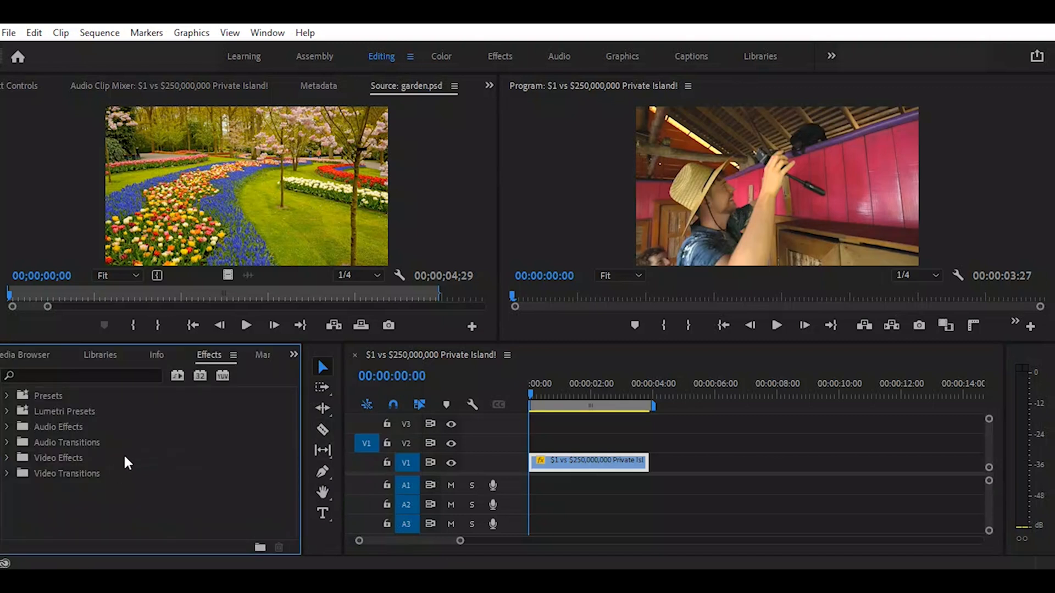
left_click(7, 459)
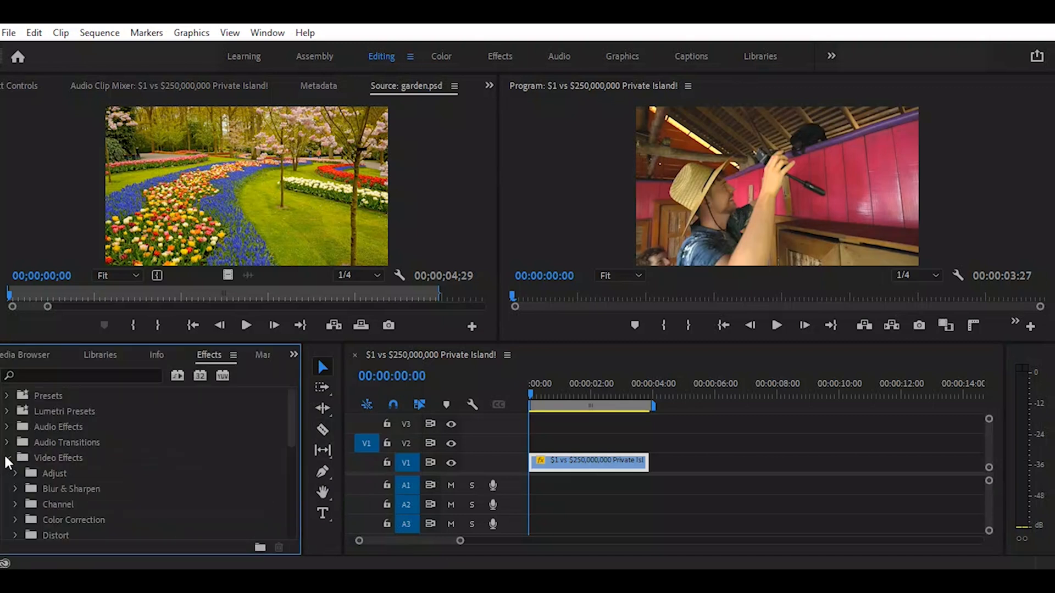
scroll(84, 497, "down", 1)
scroll(84, 496, "down", 2)
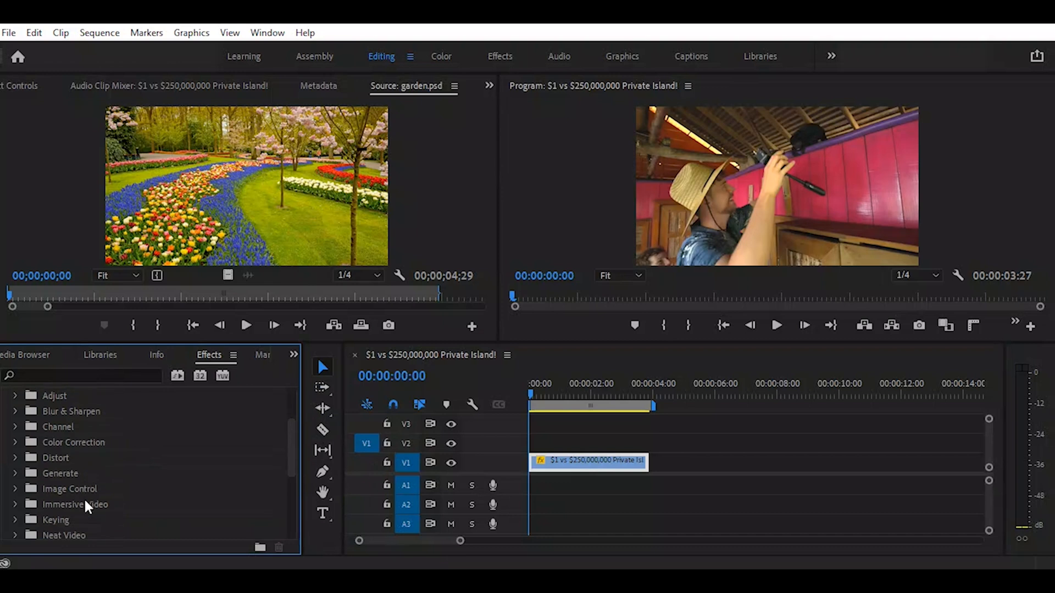
left_click(15, 487)
scroll(114, 497, "down", 2)
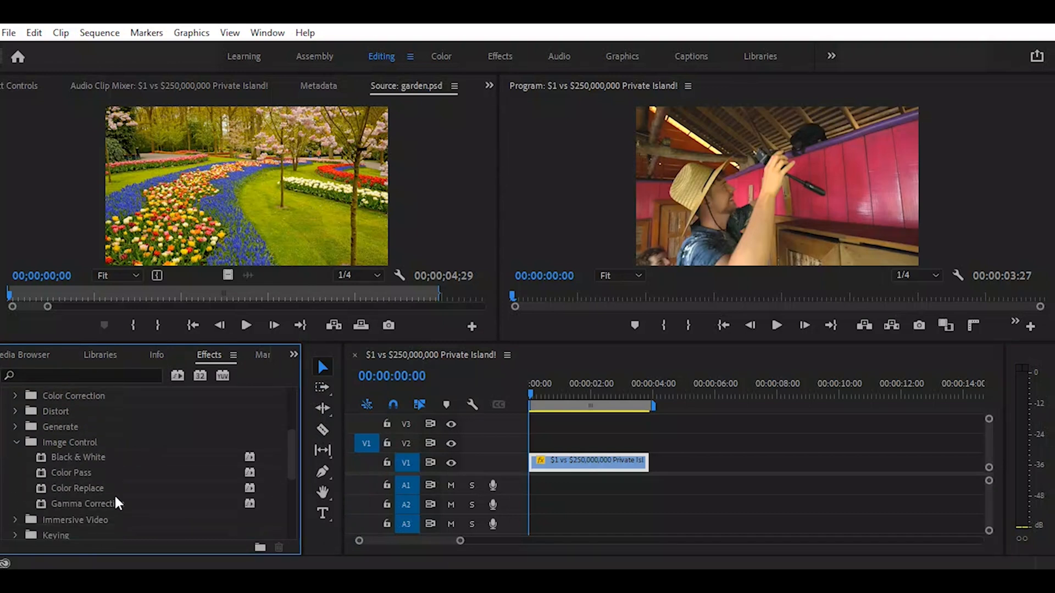
left_click(91, 503)
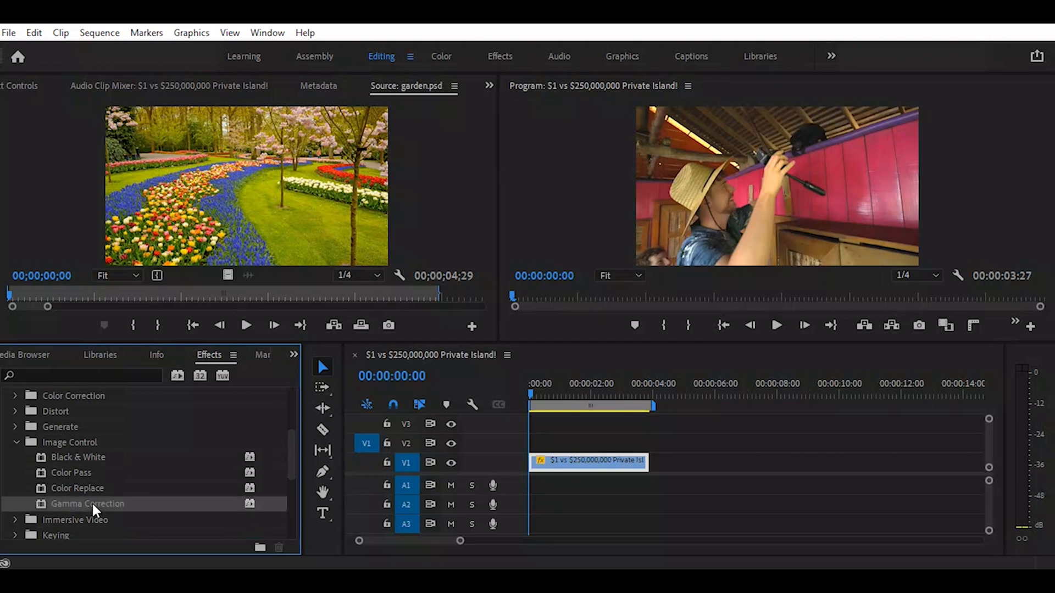
left_click_drag(64, 502, 600, 461)
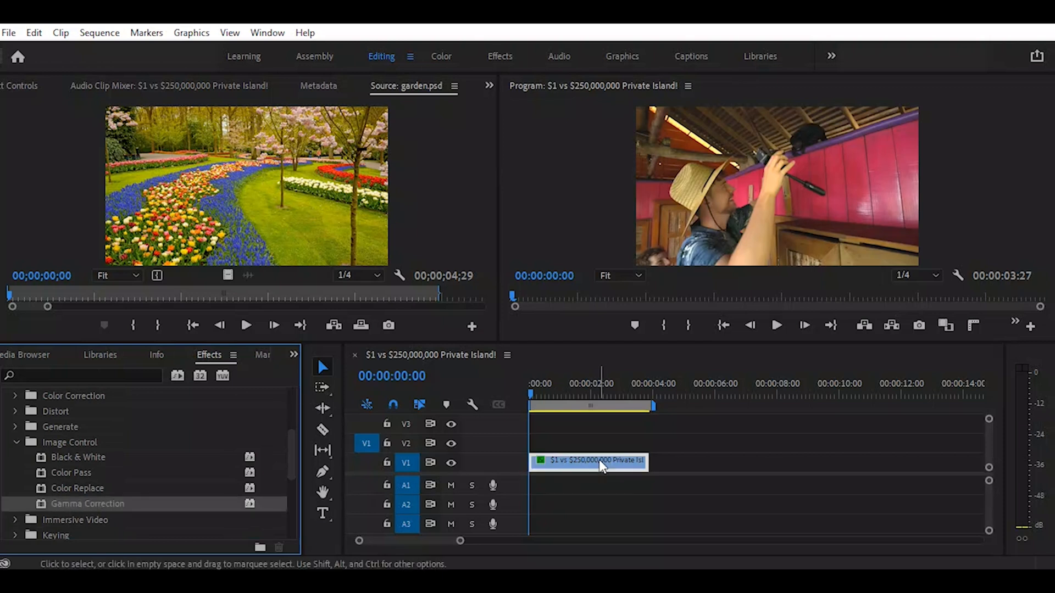
- Set the Gamma of the clip's Gamma Correction effect to 6
left_click(18, 88)
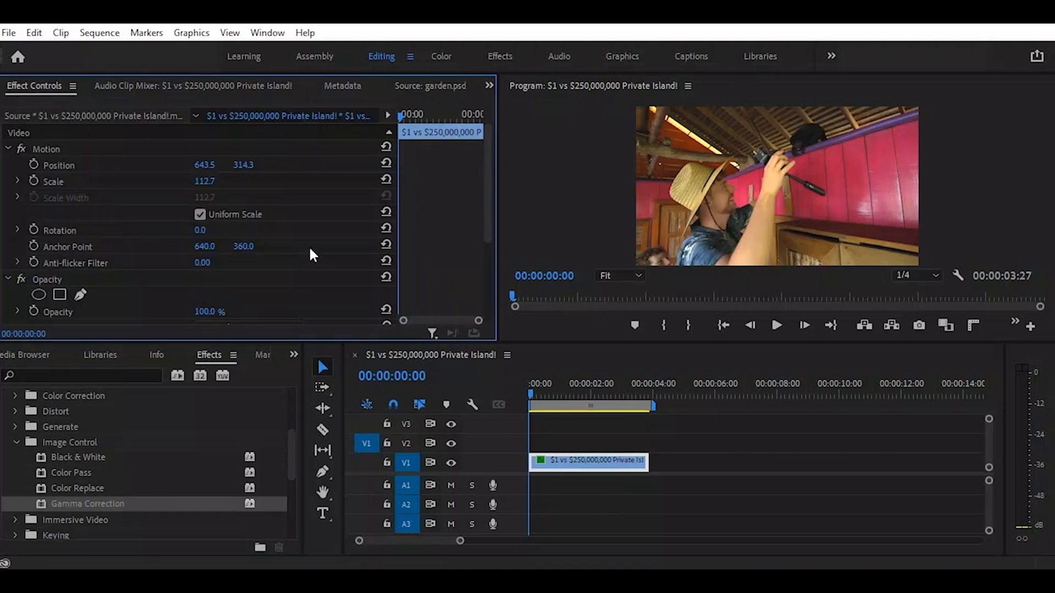
scroll(310, 250, "down", 5)
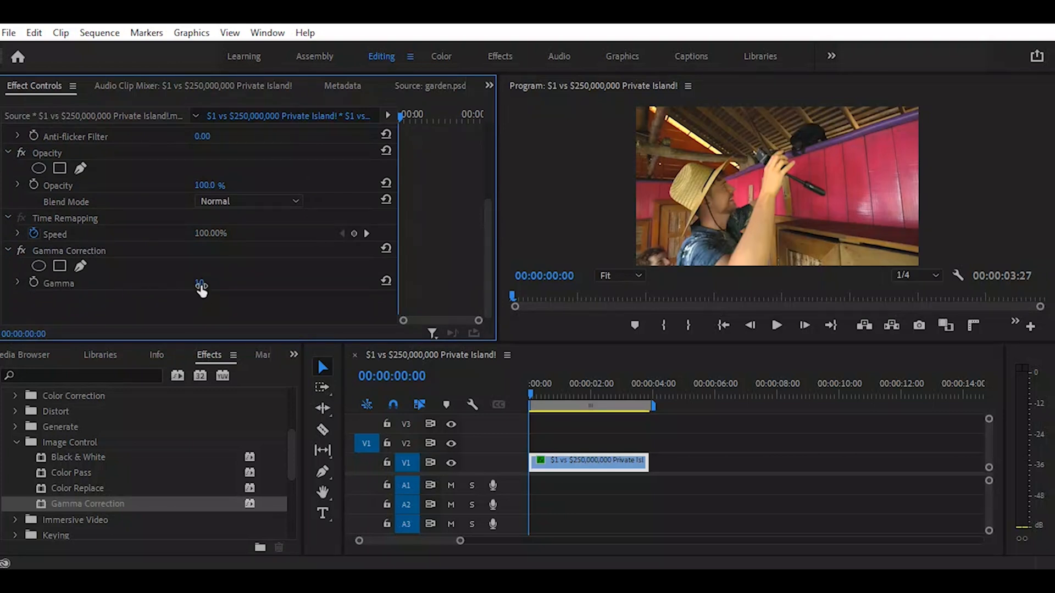
type("6")
key("Return")
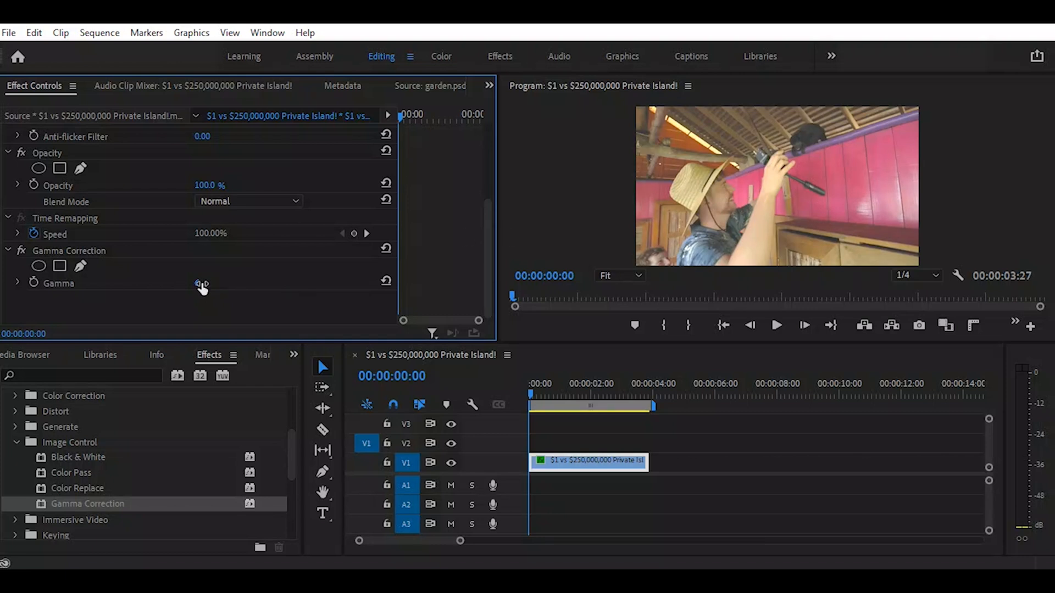
- Set the Gamma of the clip's Gamma Correction effect to 10 for comparison and return it to 6
left_click(199, 283)
type("10")
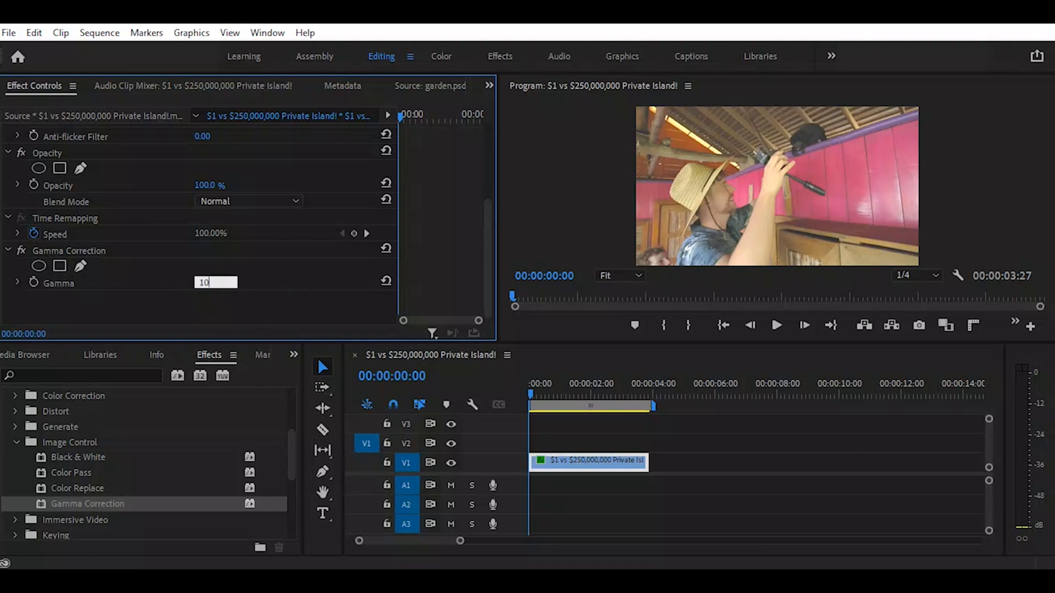
key("Return")
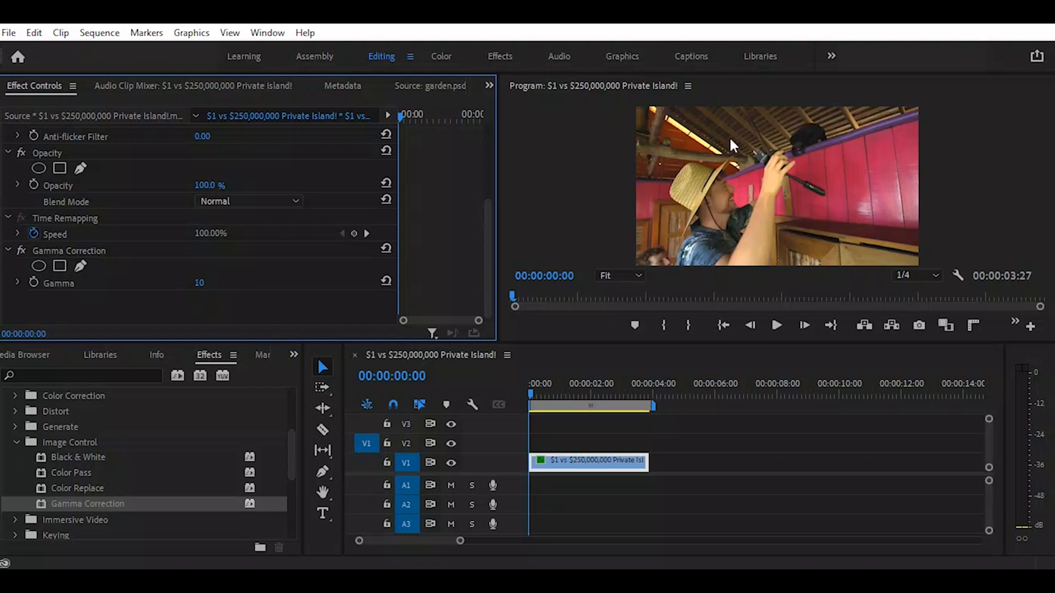
left_click(200, 284)
type("6")
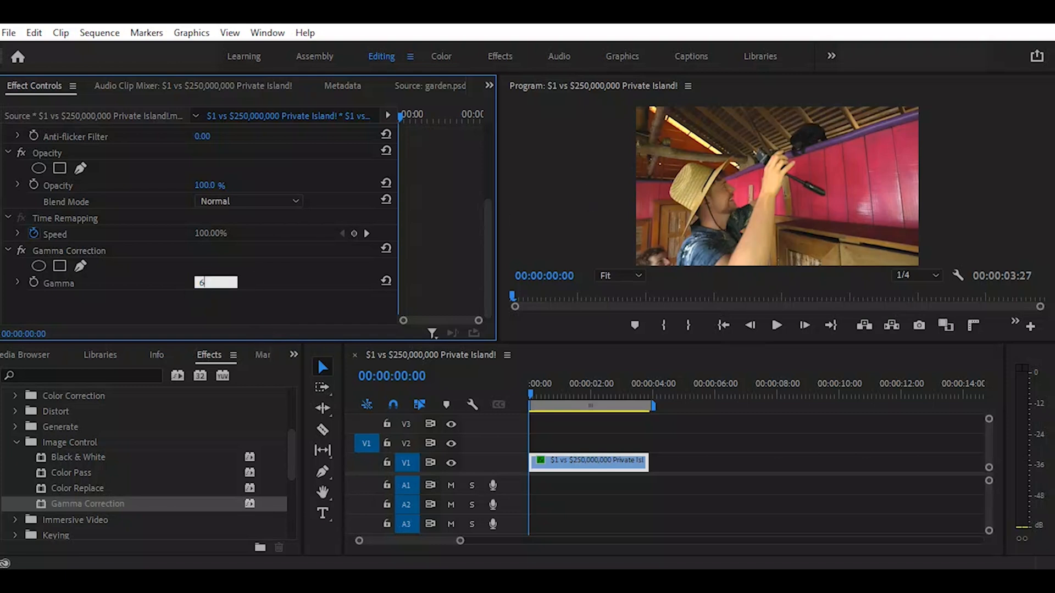
key("Return")
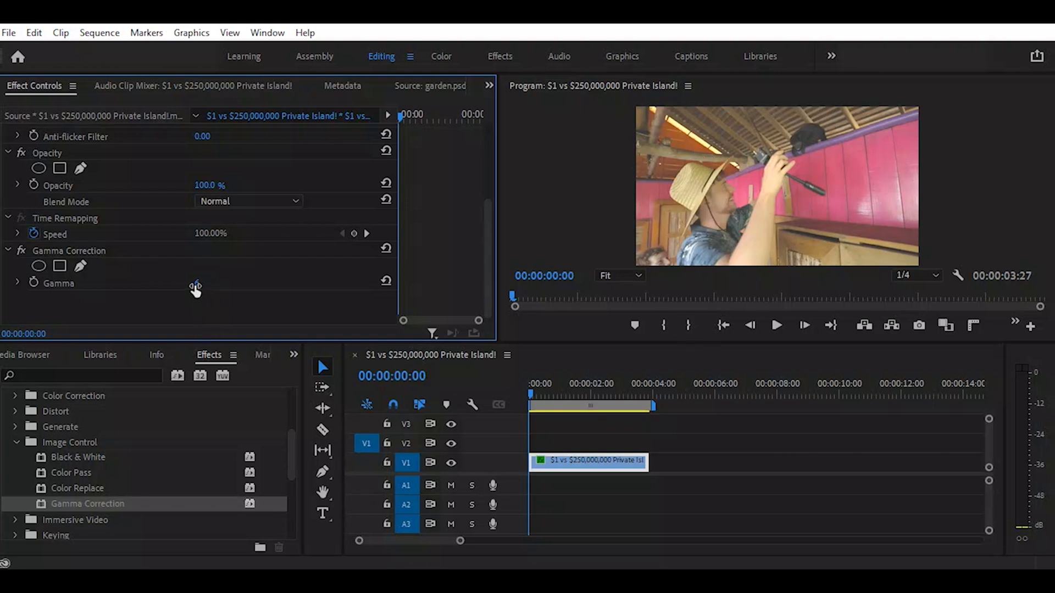
- Raise the clip's Gamma to 23, lower it to 13, and settle on 14 with the playhead at 00:00:00:28
left_click_drag(195, 289, 204, 283)
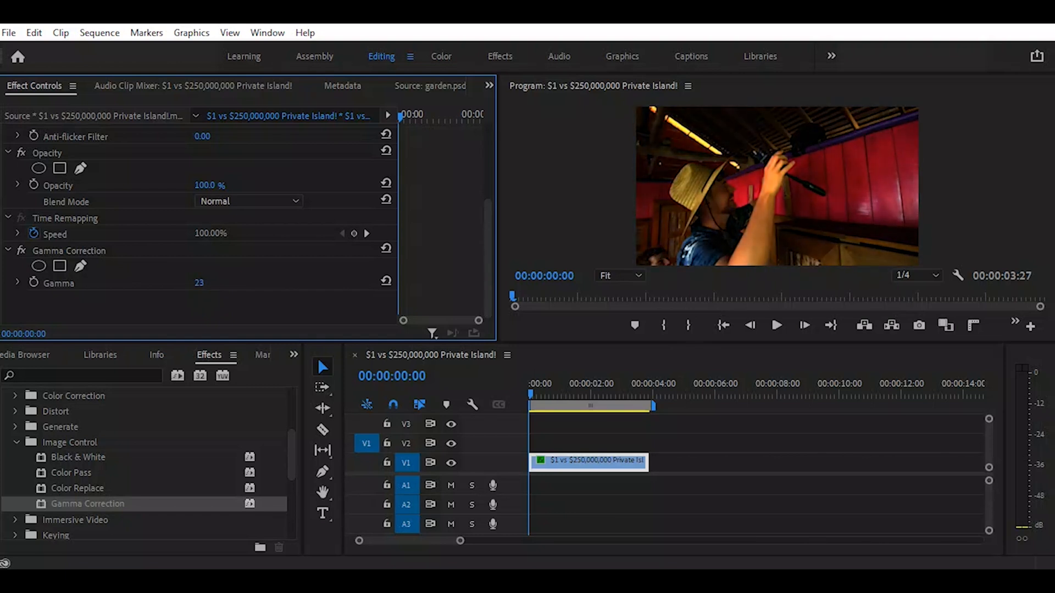
mouse_move(205, 283)
left_mouse_down()
mouse_move(173, 282)
mouse_move(187, 282)
left_mouse_up()
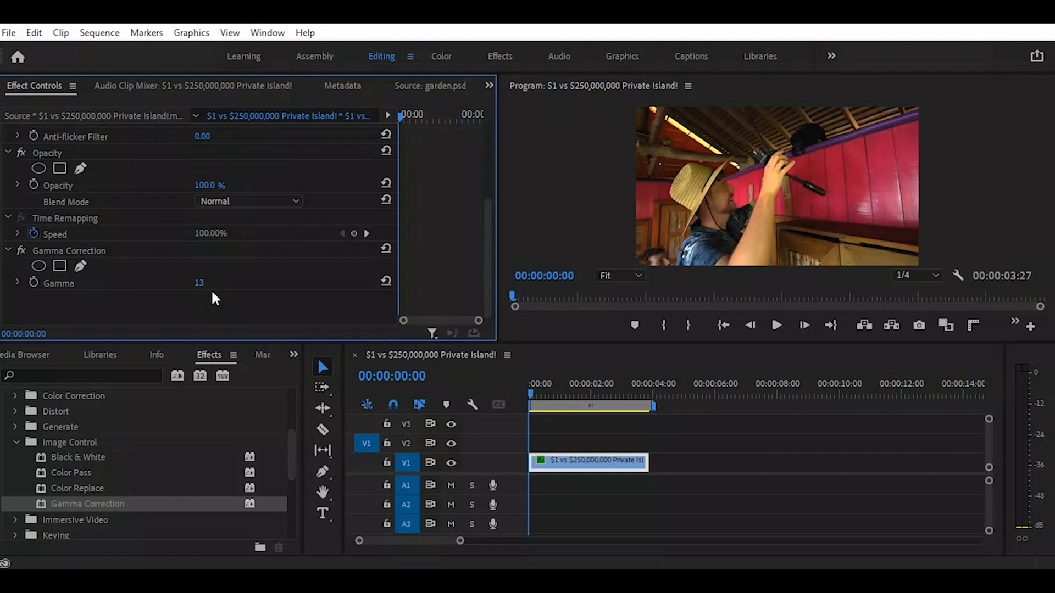
left_click(540, 396)
left_click_drag(542, 397, 559, 404)
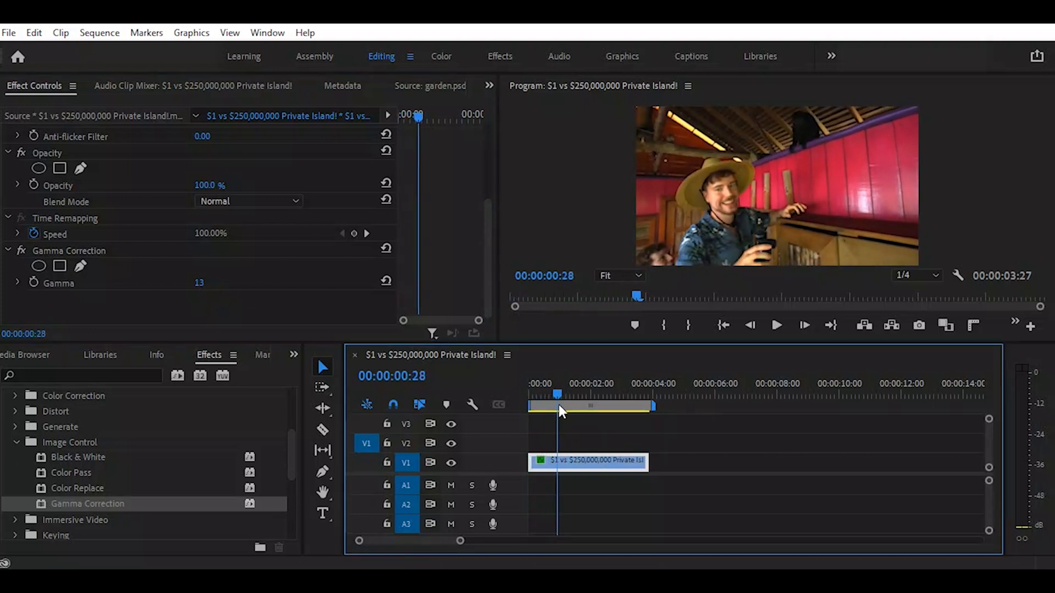
left_click(208, 285)
mouse_move(203, 285)
left_mouse_down()
mouse_move(213, 285)
mouse_move(204, 285)
left_mouse_up()
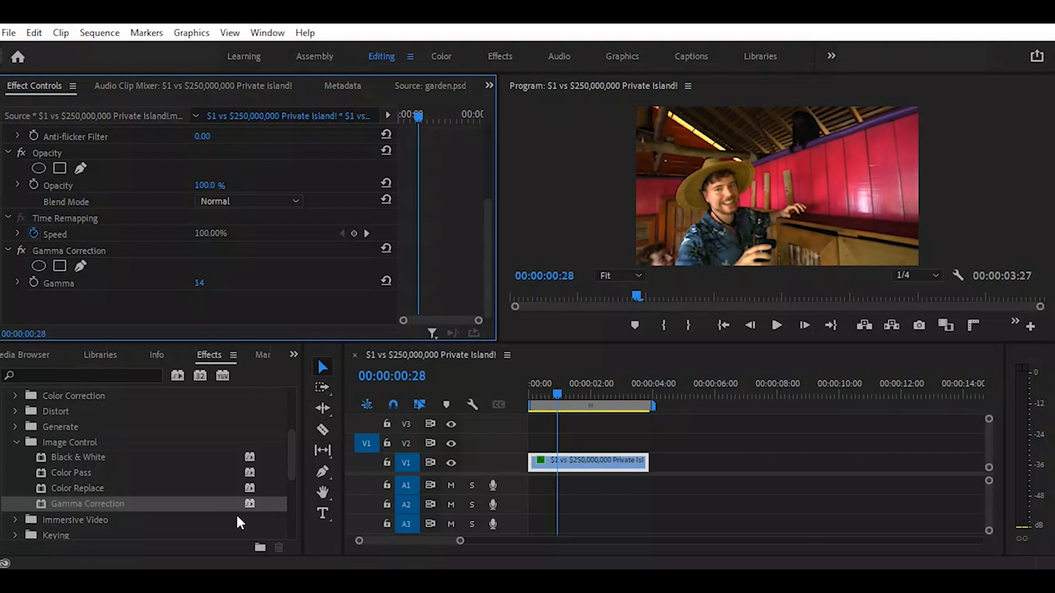
- Delete the Private Island clip from the sequence and place garden.psd at the start of V1
left_click(578, 462)
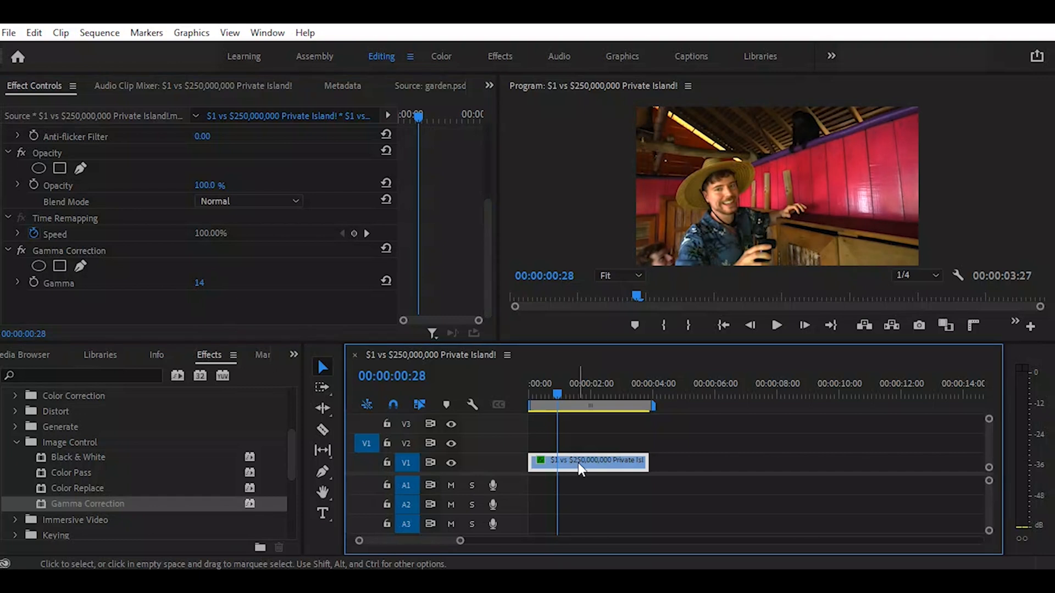
key("Delete")
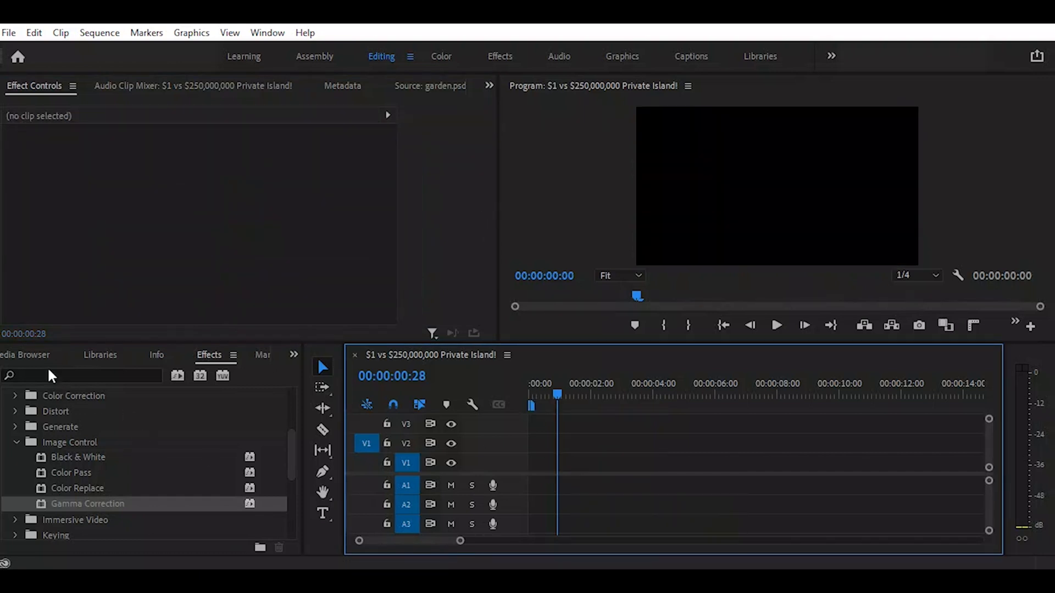
left_click(294, 355)
left_click(314, 376)
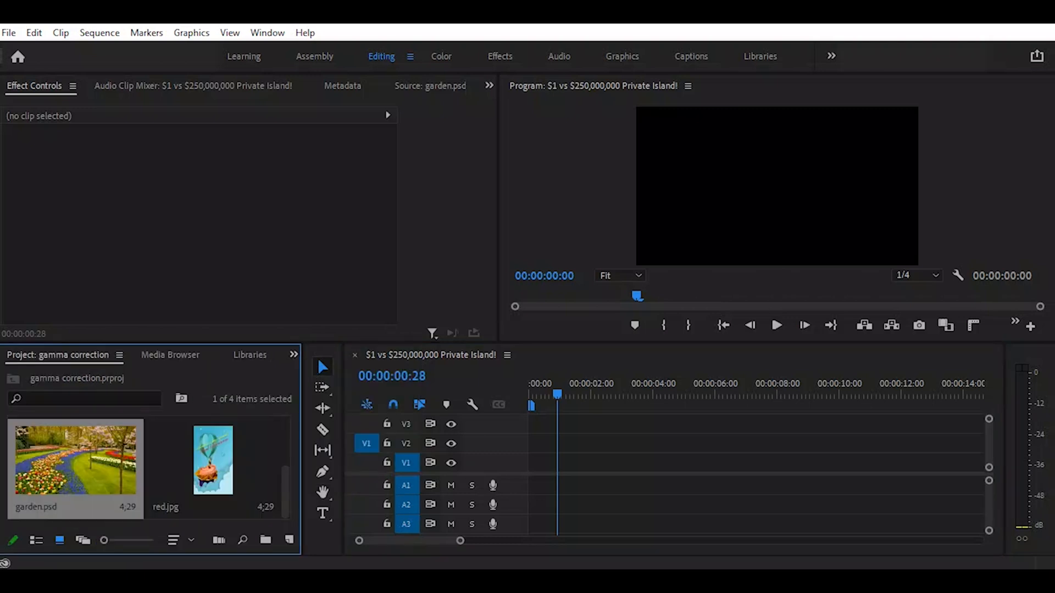
left_click_drag(81, 468, 486, 465)
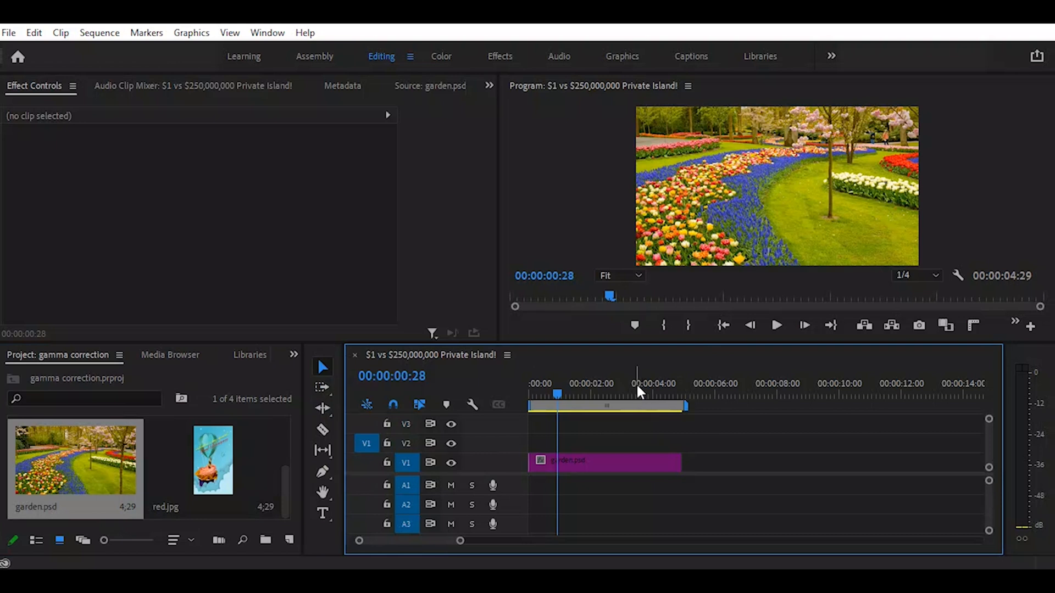
- Apply the Gamma Correction effect to the garden.psd clip and set its Gamma to 15
left_click(595, 464)
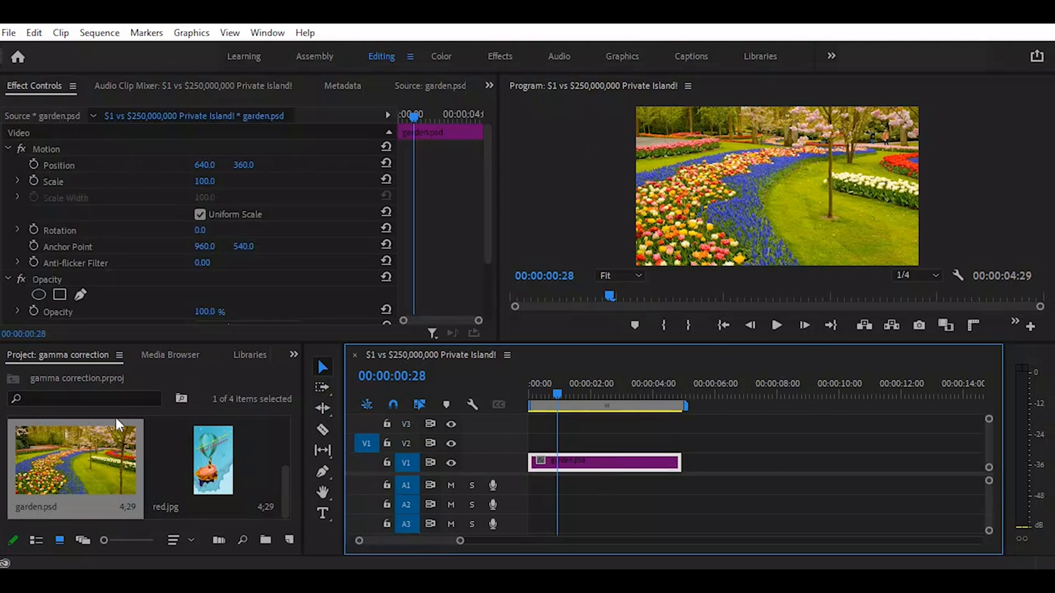
left_click(294, 357)
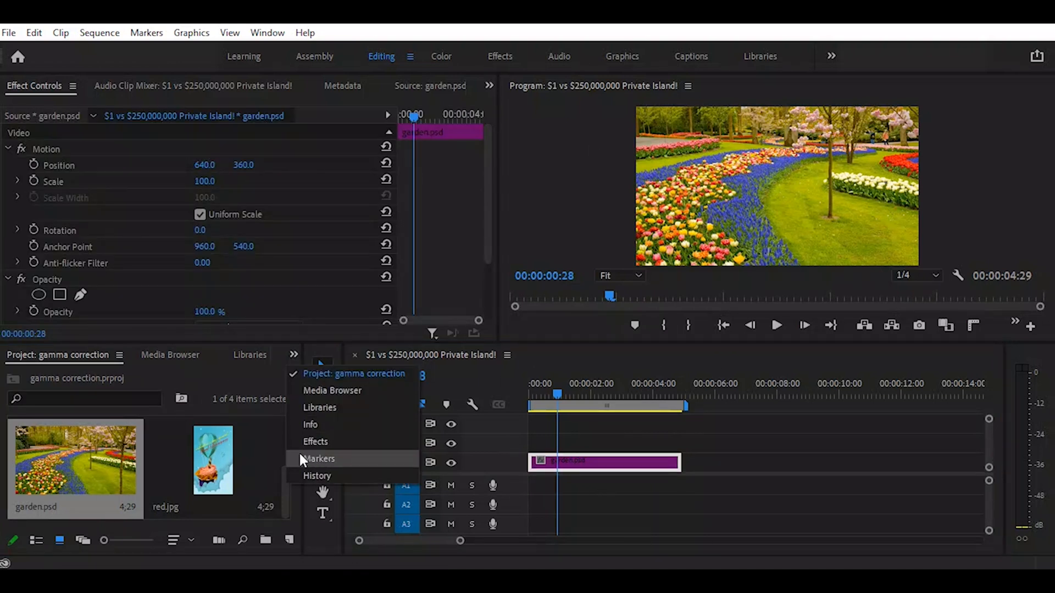
left_click(317, 440)
left_click_drag(101, 501, 545, 480)
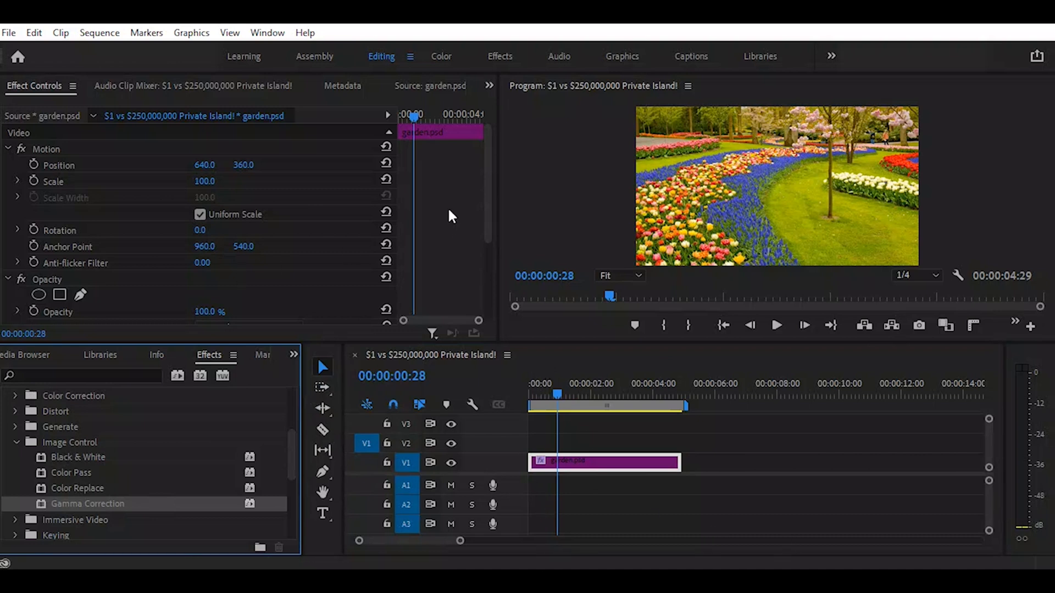
left_click_drag(484, 156, 484, 254)
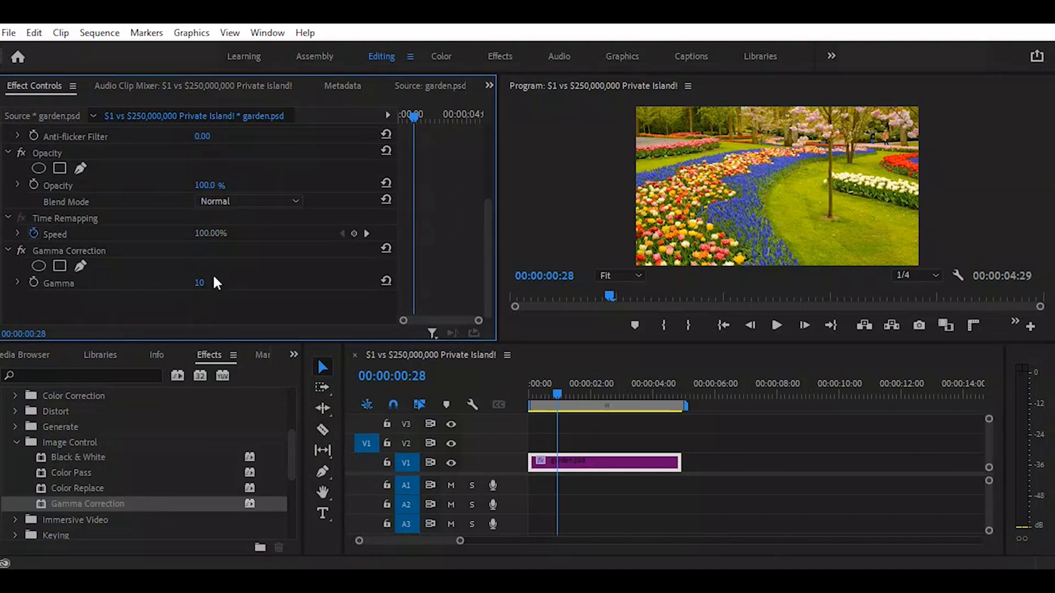
left_click_drag(199, 282, 201, 282)
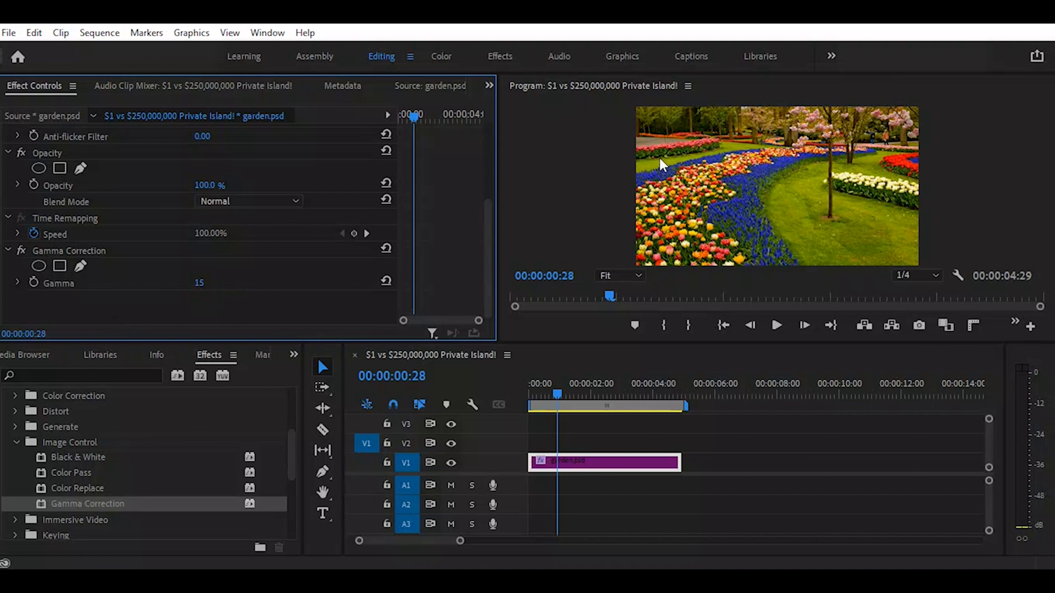
- Draw a closed freeform mask for the Gamma Correction effect around the tulip and blue flower beds beside the lawn
left_click(81, 267)
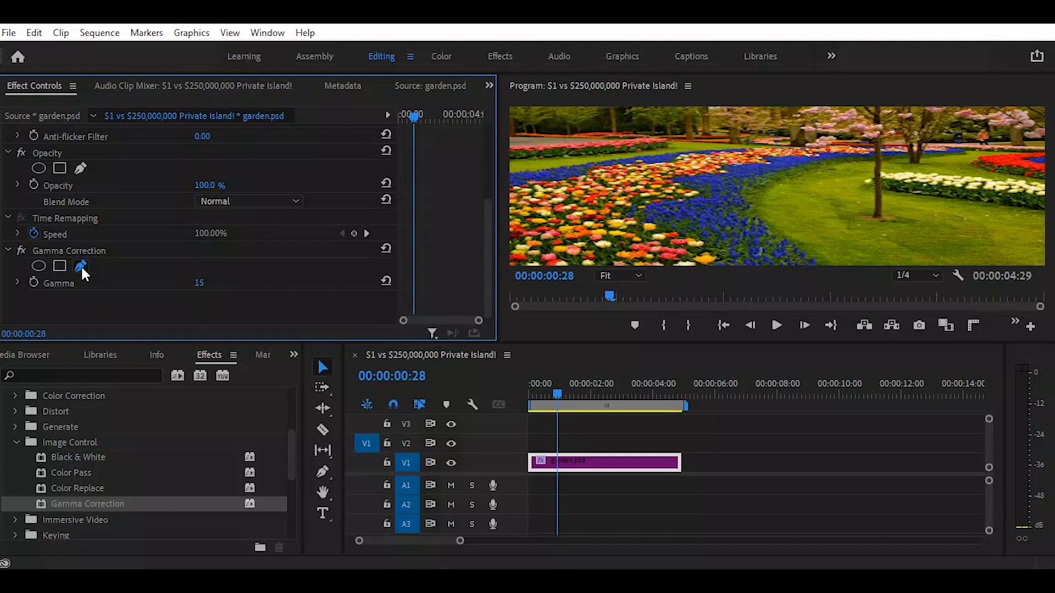
left_click(827, 161)
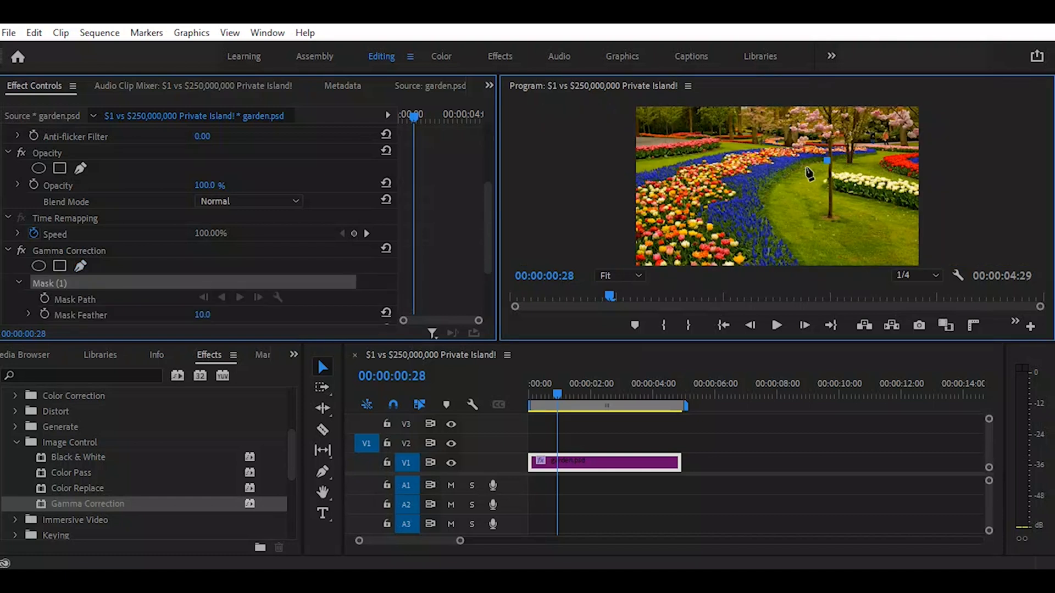
left_click(775, 186)
left_click(763, 201)
left_click(781, 230)
left_click(801, 261)
left_click(633, 263)
left_click(636, 177)
left_click(748, 148)
left_click(772, 146)
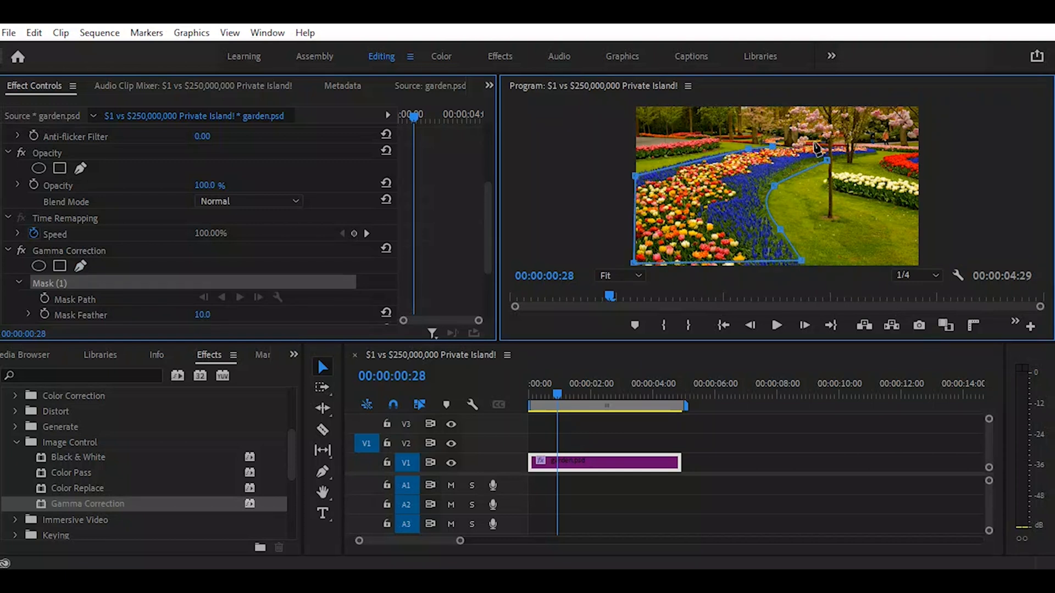
left_click(815, 146)
left_click(829, 161)
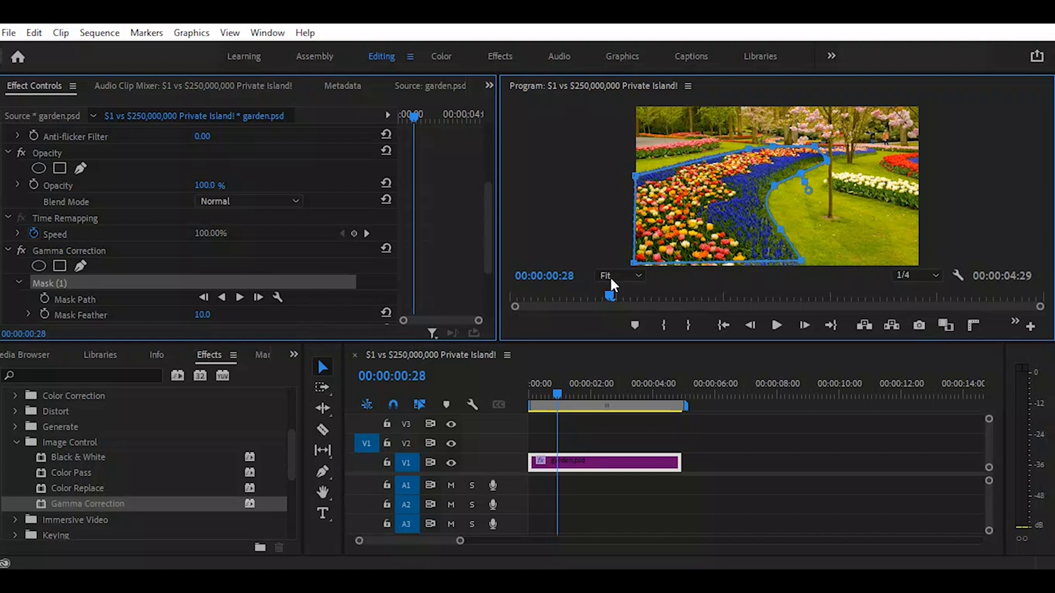
- Check the Gamma Correction mask settings and Gamma, and play back the garden.psd clip from the start
scroll(483, 199, "down", 3)
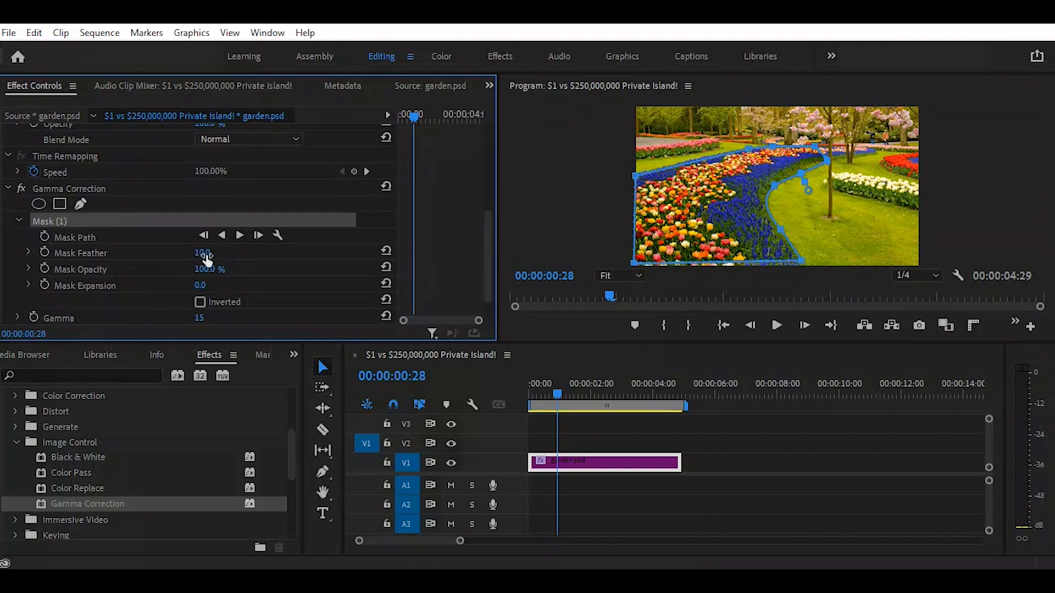
scroll(293, 249, "down", 2)
left_click_drag(200, 283, 208, 283)
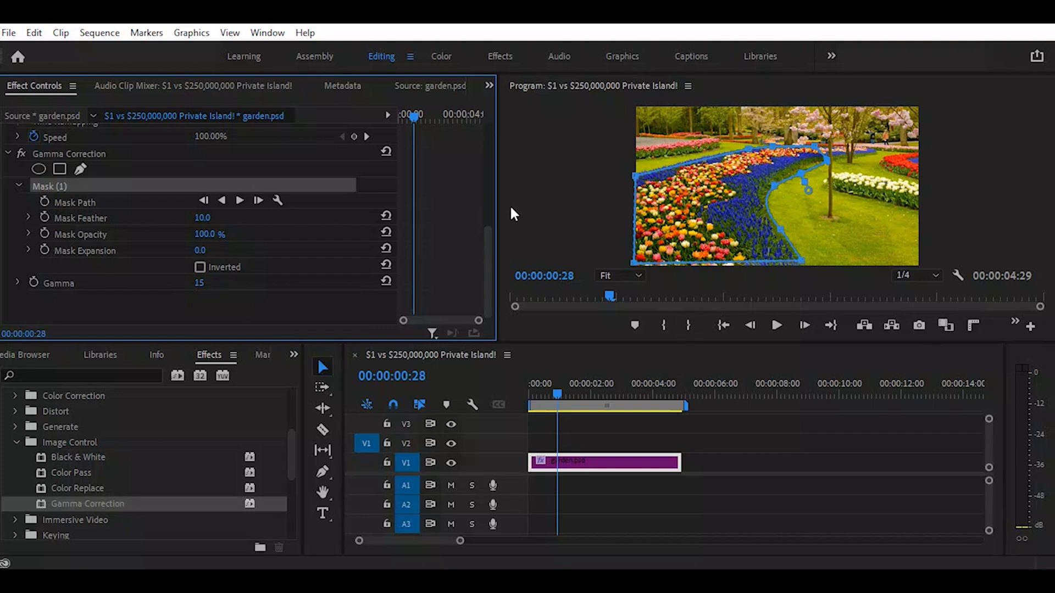
left_click_drag(558, 390, 499, 384)
key("space")
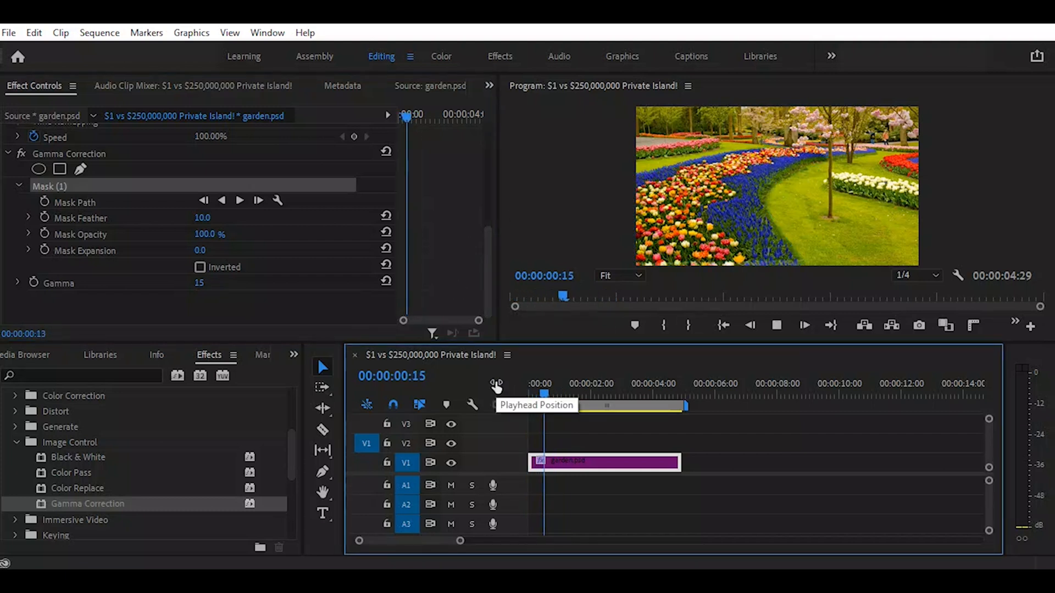
key("space")
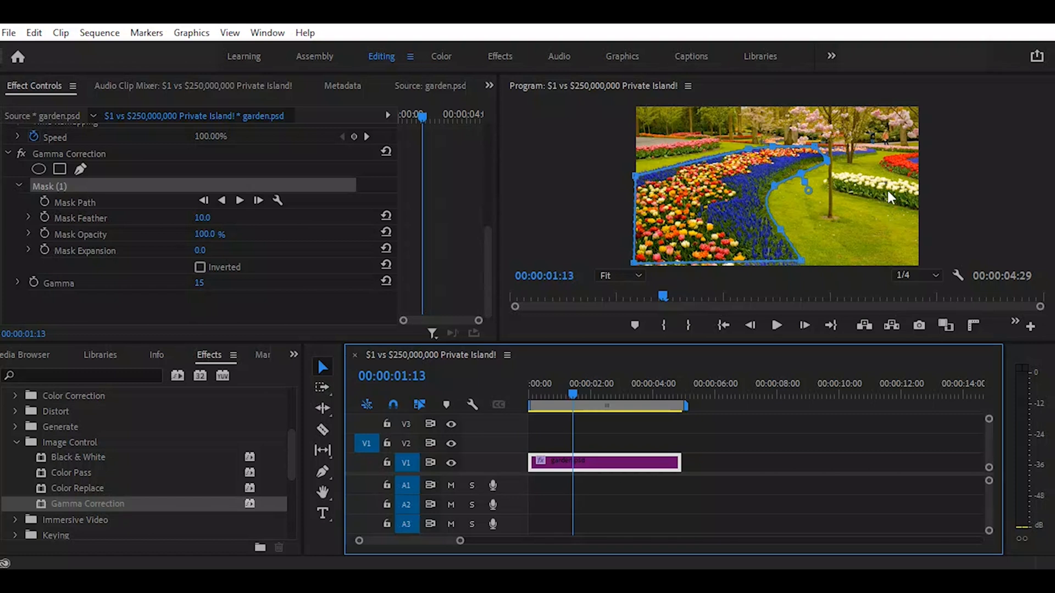
- Invert the Gamma Correction mask and readjust the Gamma with the playhead at 00:00:01:16
left_click(199, 267)
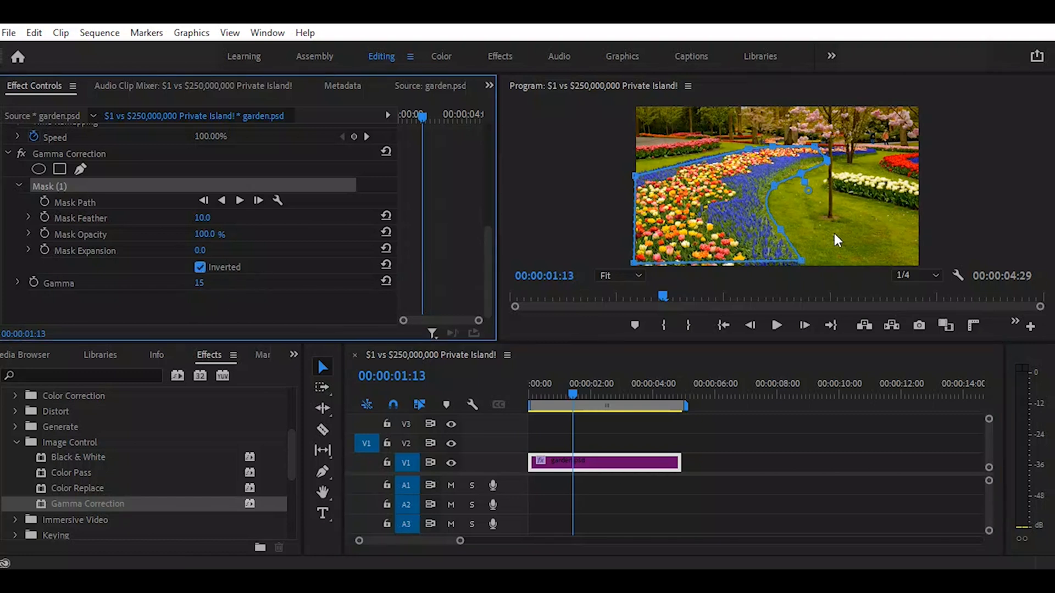
left_click(575, 394)
left_click_drag(600, 401, 578, 408)
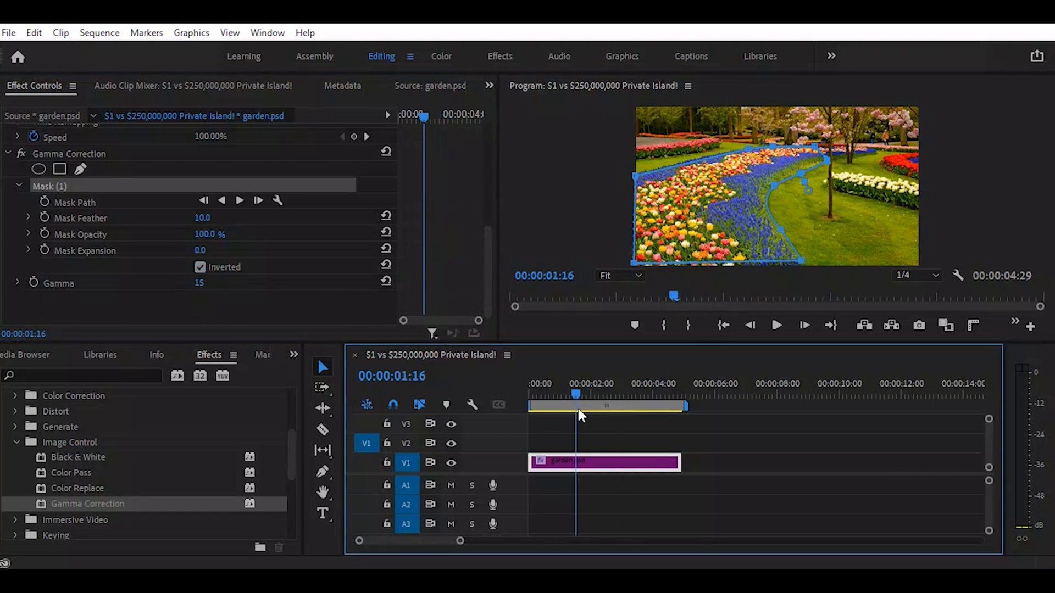
left_click_drag(202, 290, 212, 283)
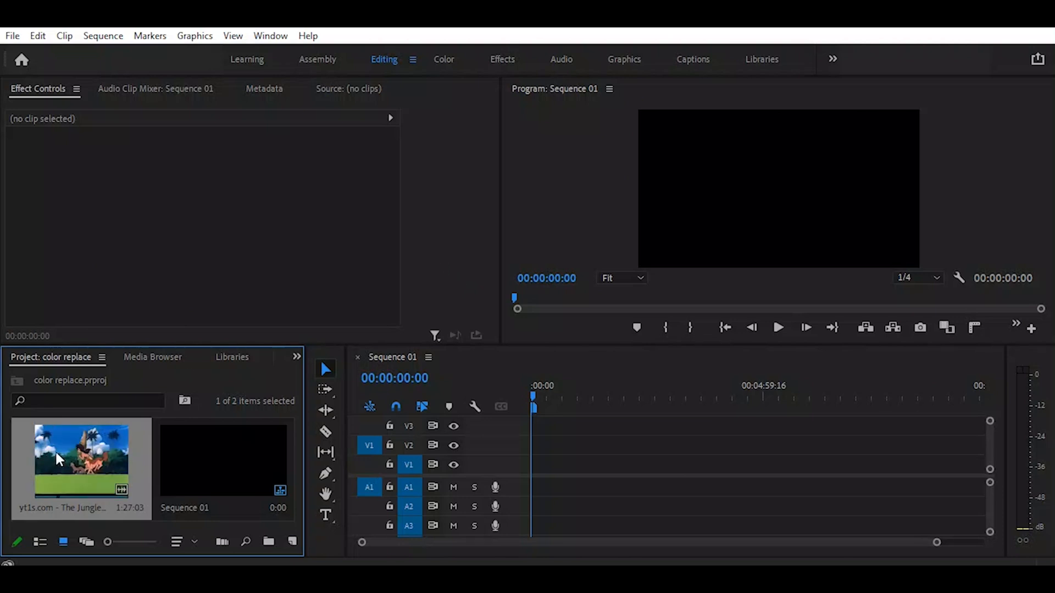
- Place the Jungle Book clip at the start of Sequence 01 on V1 and A1 and scale it to the frame size
left_click_drag(55, 446, 523, 478)
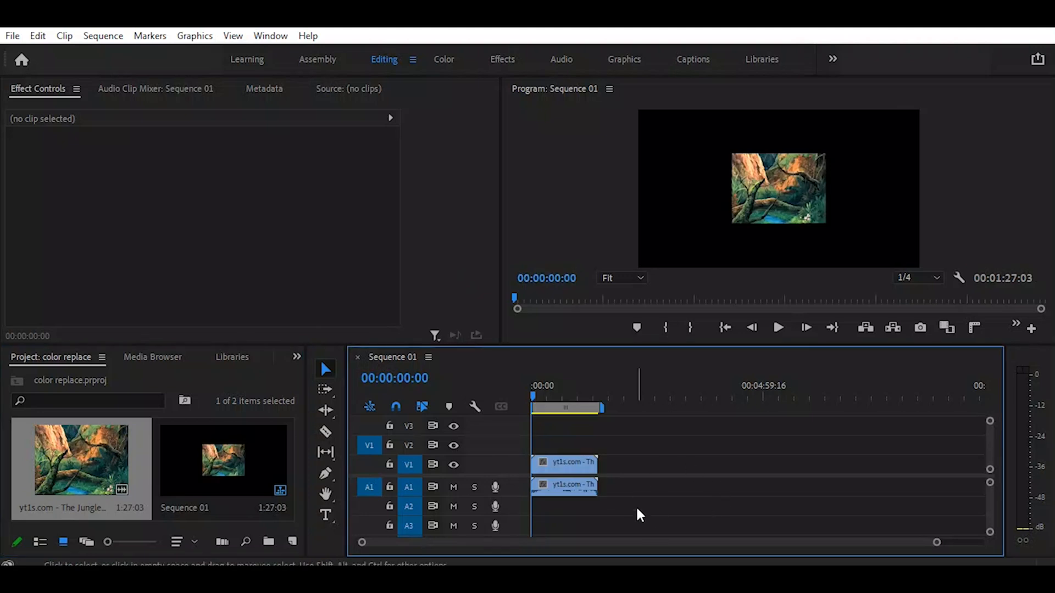
left_click(568, 456)
right_click(569, 460)
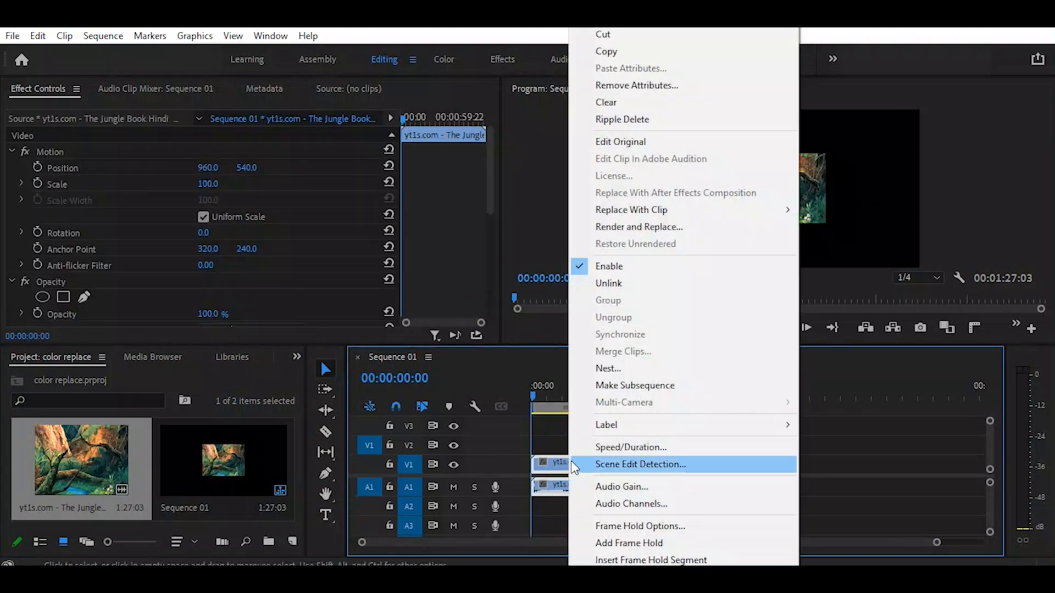
scroll(684, 299, "down", 1)
scroll(684, 299, "down", 1)
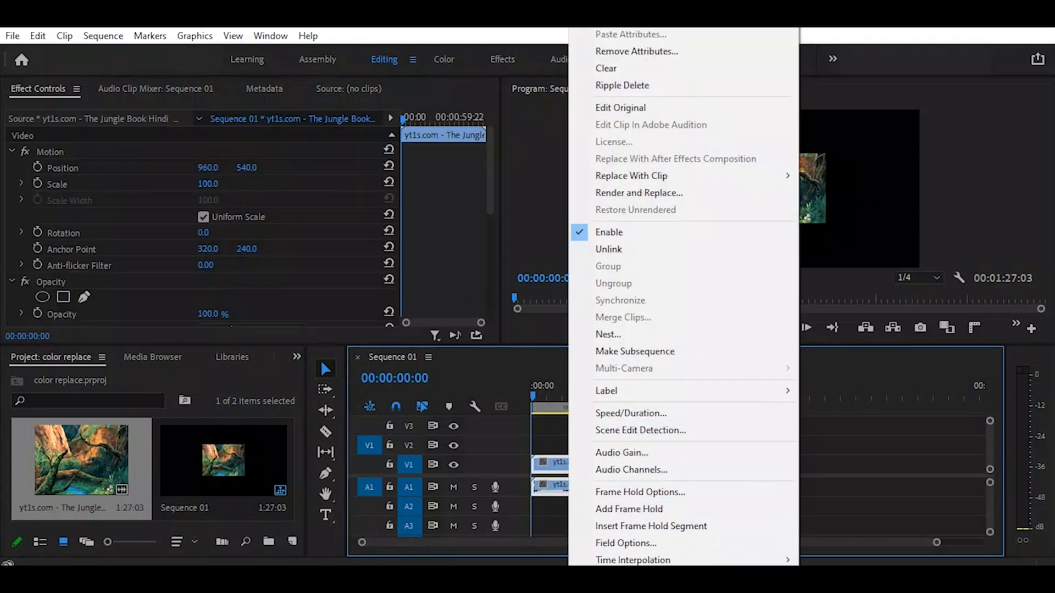
left_click(621, 577)
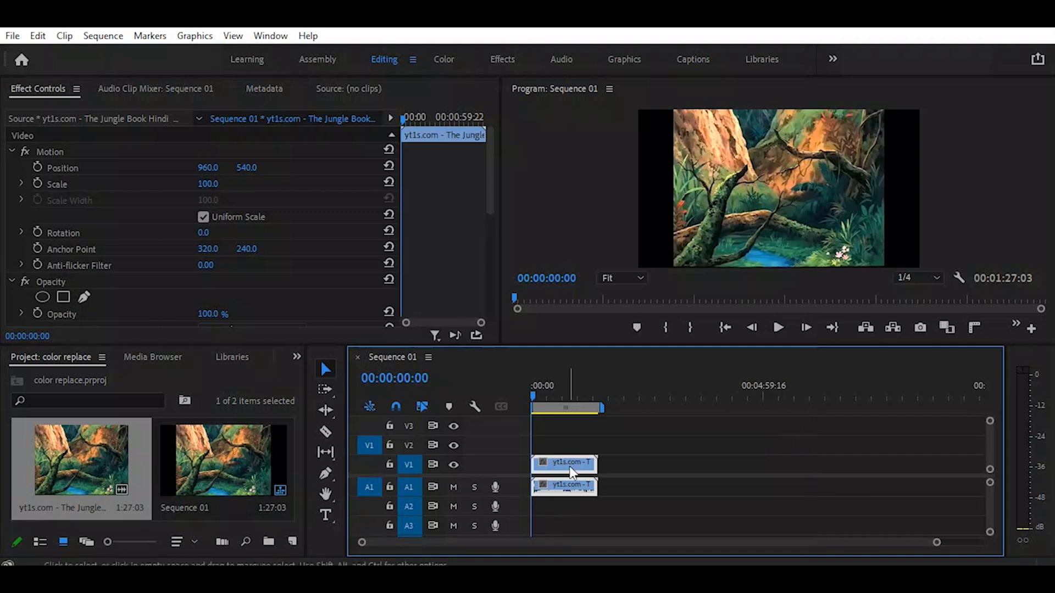
- Apply the Color Replace effect from the Image Control video effects to the Jungle Book clip on V1
left_click(295, 356)
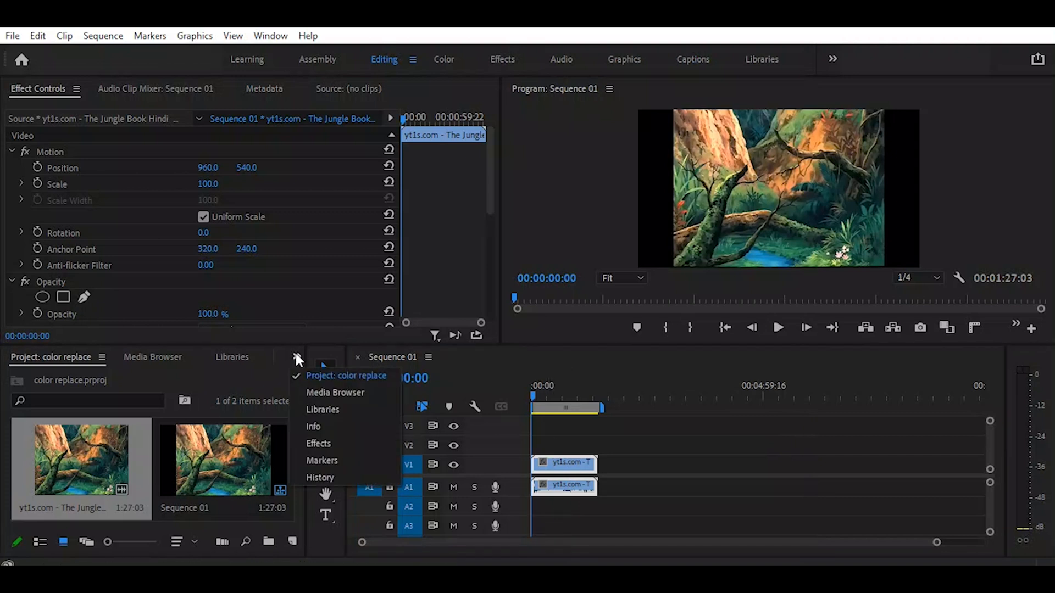
left_click(312, 444)
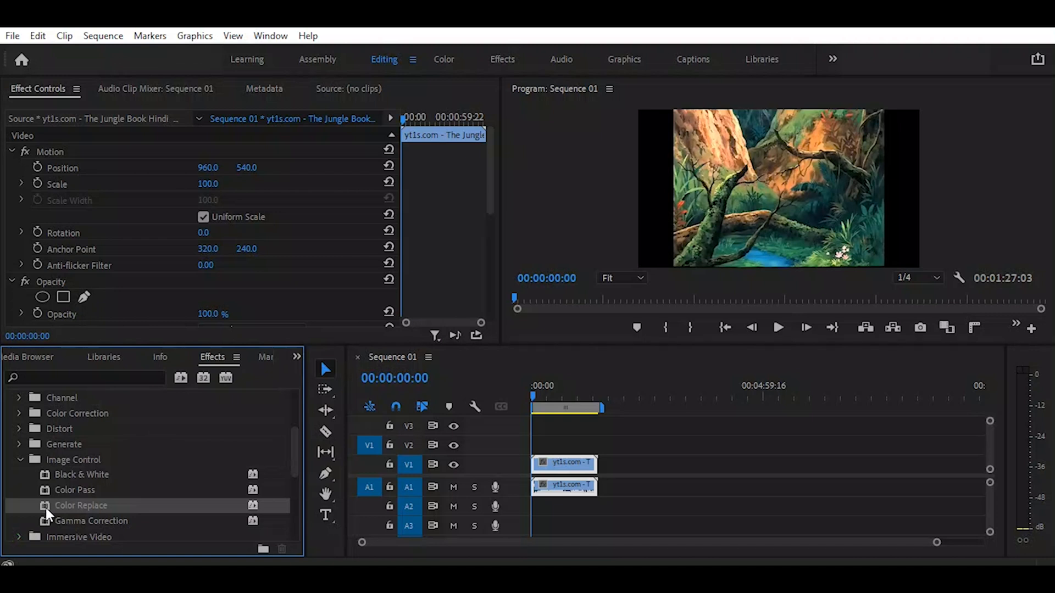
left_click_drag(45, 505, 556, 459)
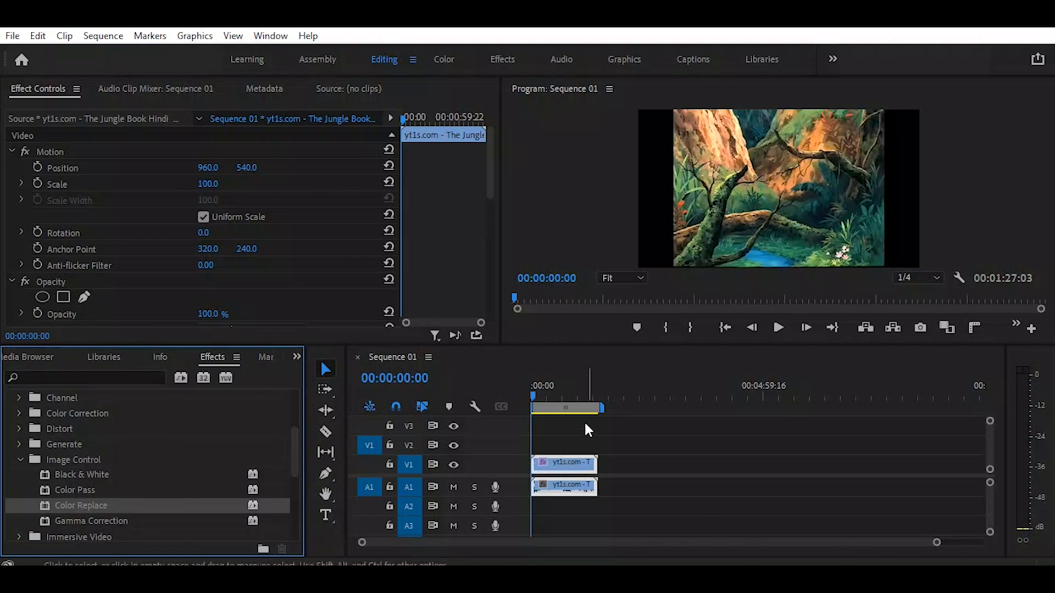
- Set the Color Replace Similarity to 7 and sample the blue pond water in the preview's first frame as the Target Color
left_click(566, 388)
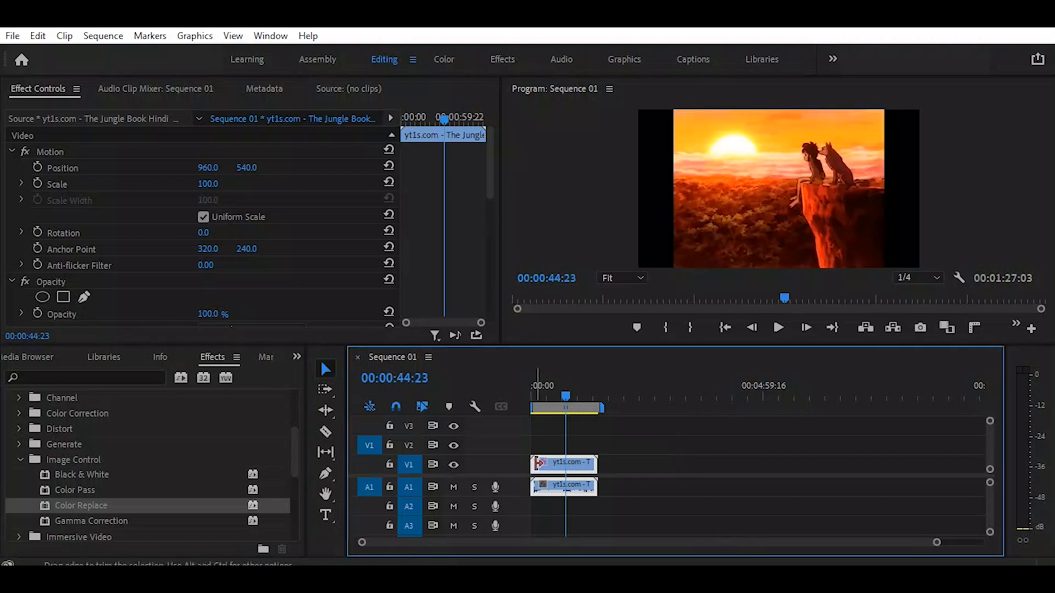
left_click(523, 387)
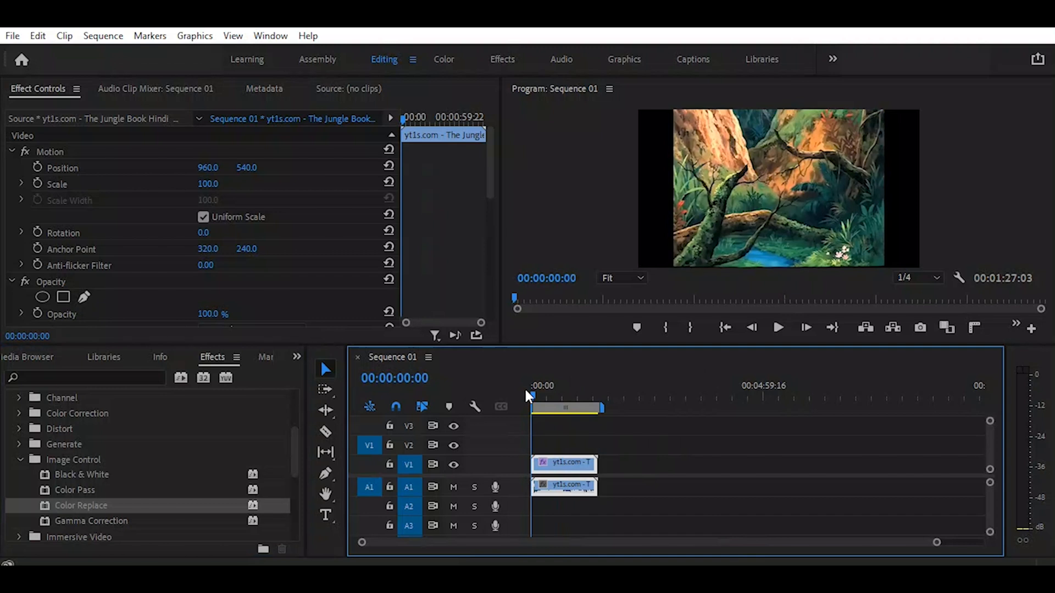
left_click_drag(487, 157, 492, 244)
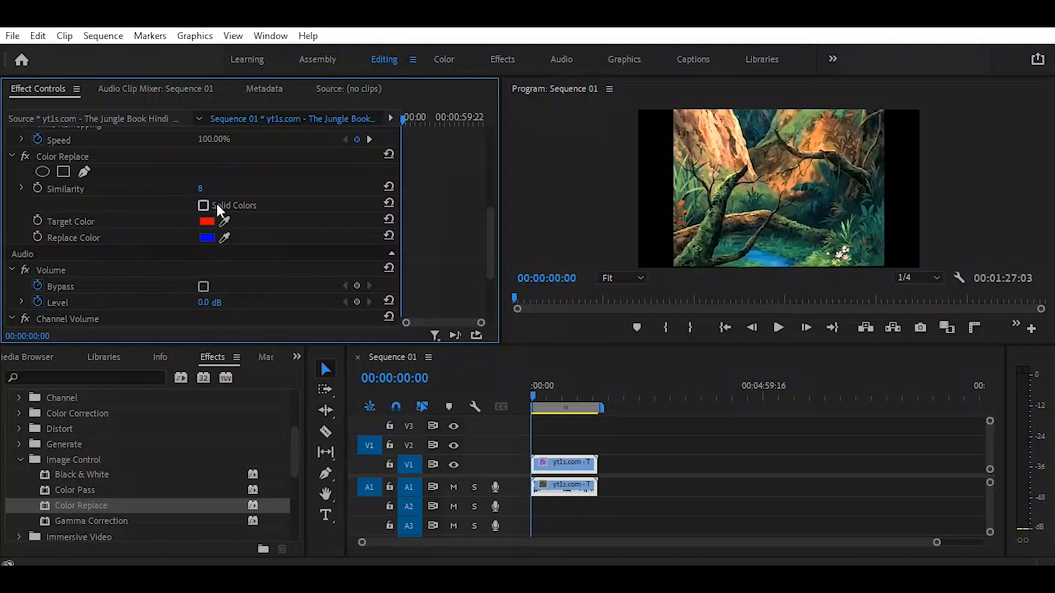
left_click_drag(200, 189, 202, 188)
left_click(210, 216)
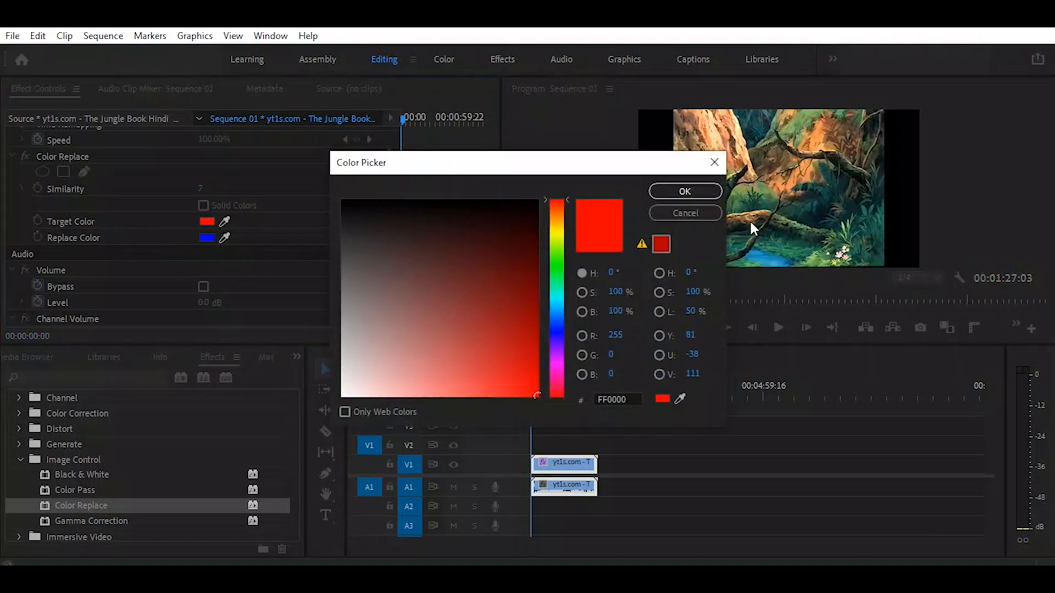
left_click_drag(635, 163, 568, 114)
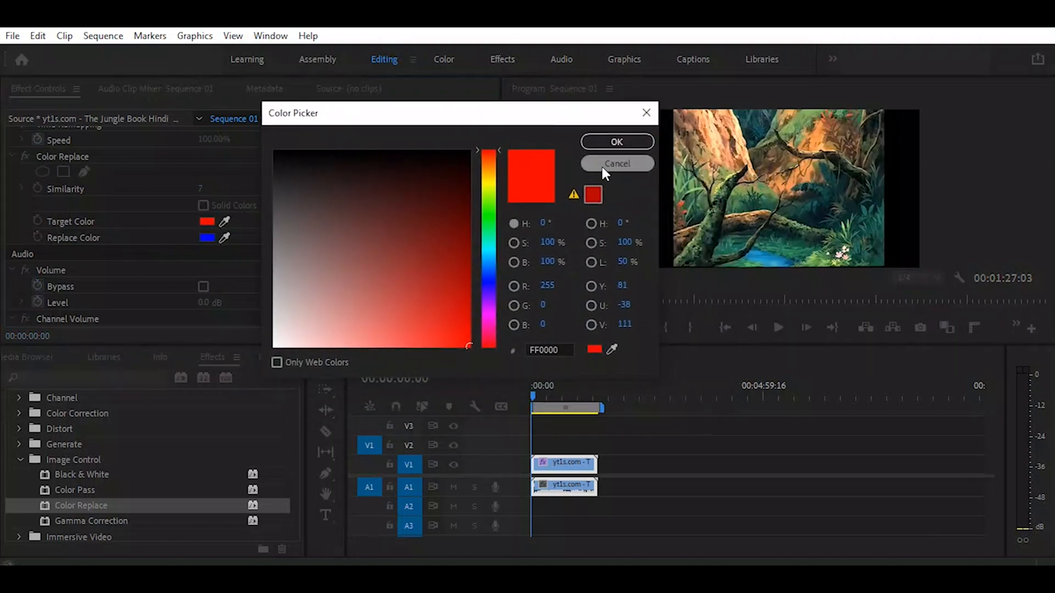
left_click(599, 166)
left_click_drag(225, 220, 778, 255)
left_click(777, 257)
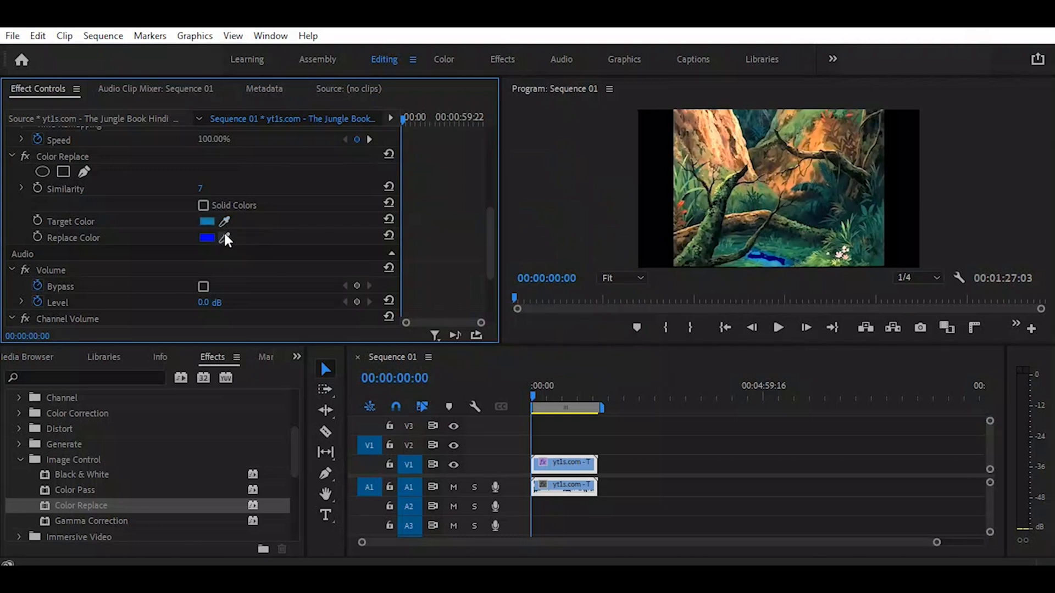
- Try green shades for the Color Replace effect's Replace Color, and settle on a purple with a hue of 286°
left_click(207, 237)
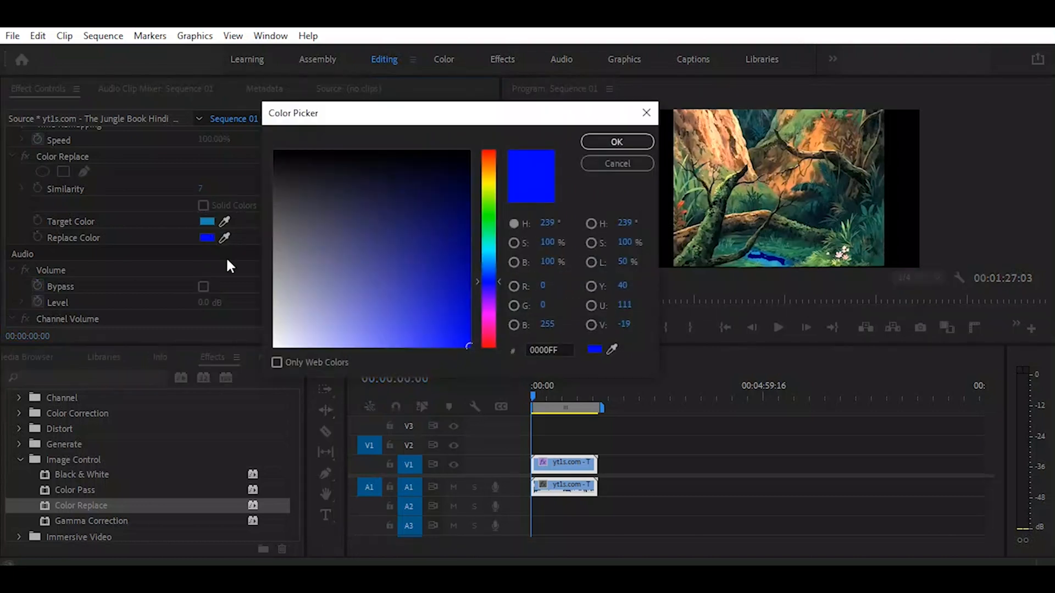
left_click(489, 229)
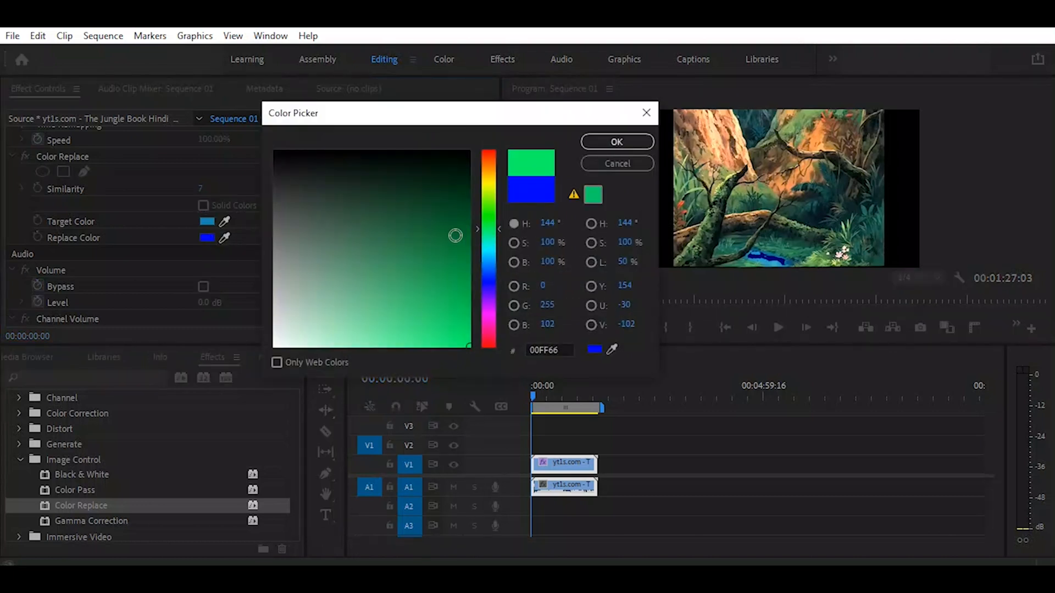
left_click(451, 268)
left_click(459, 285)
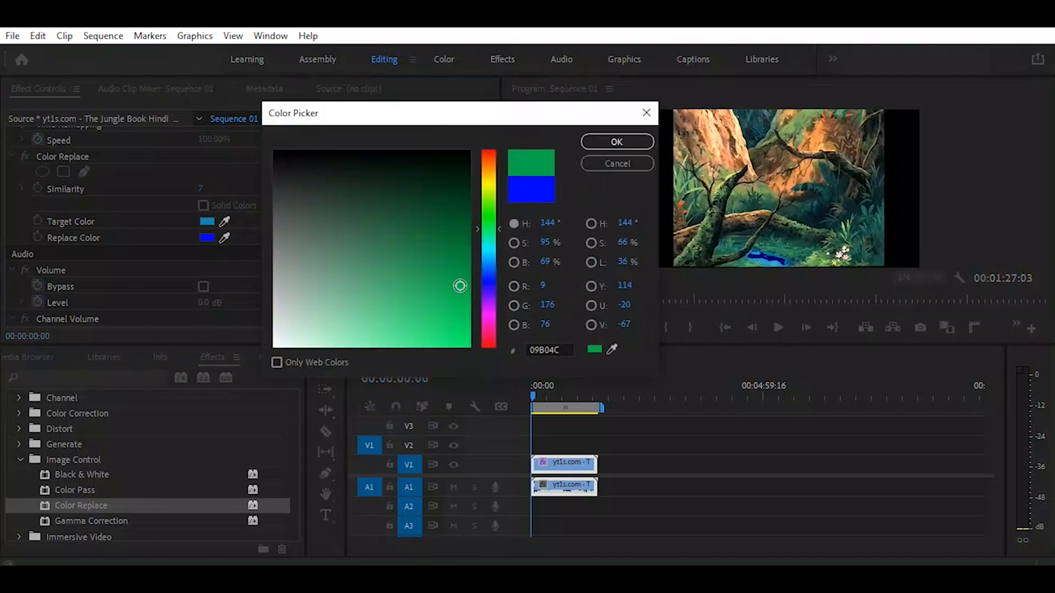
left_click(431, 276)
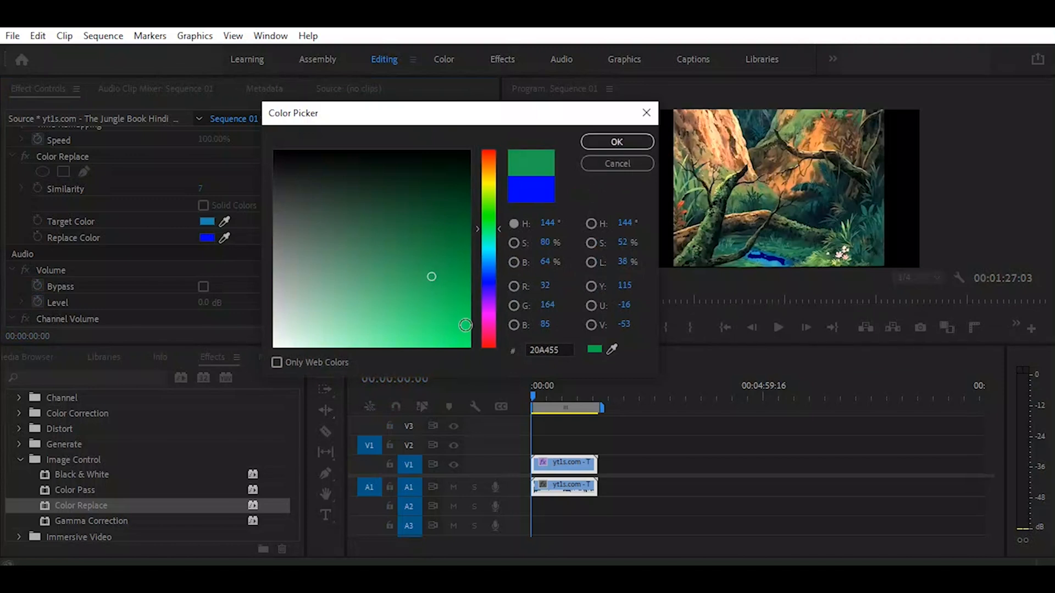
left_click(486, 305)
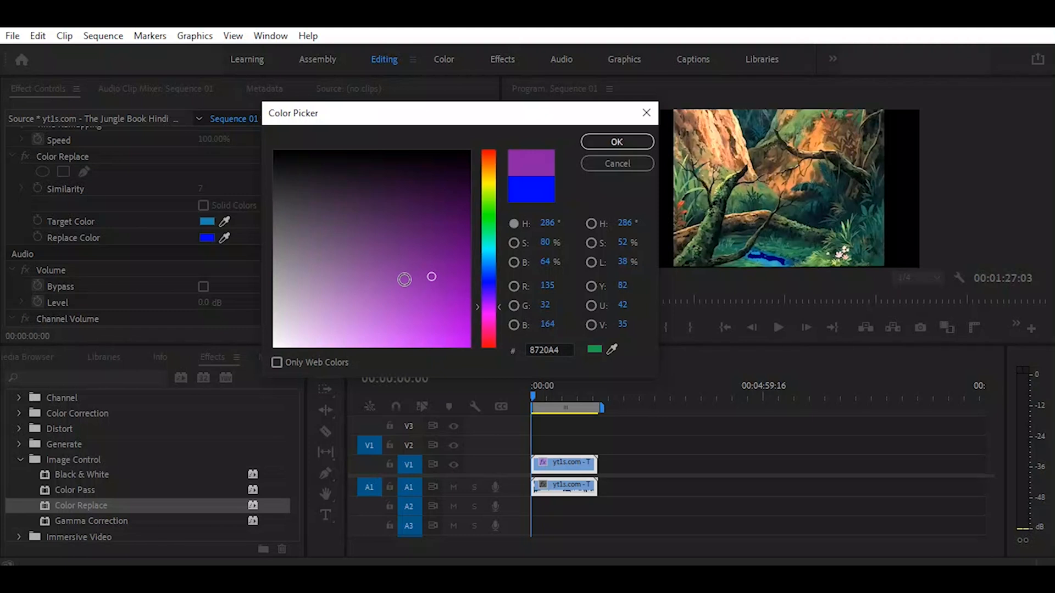
left_click(381, 268)
left_click(358, 250)
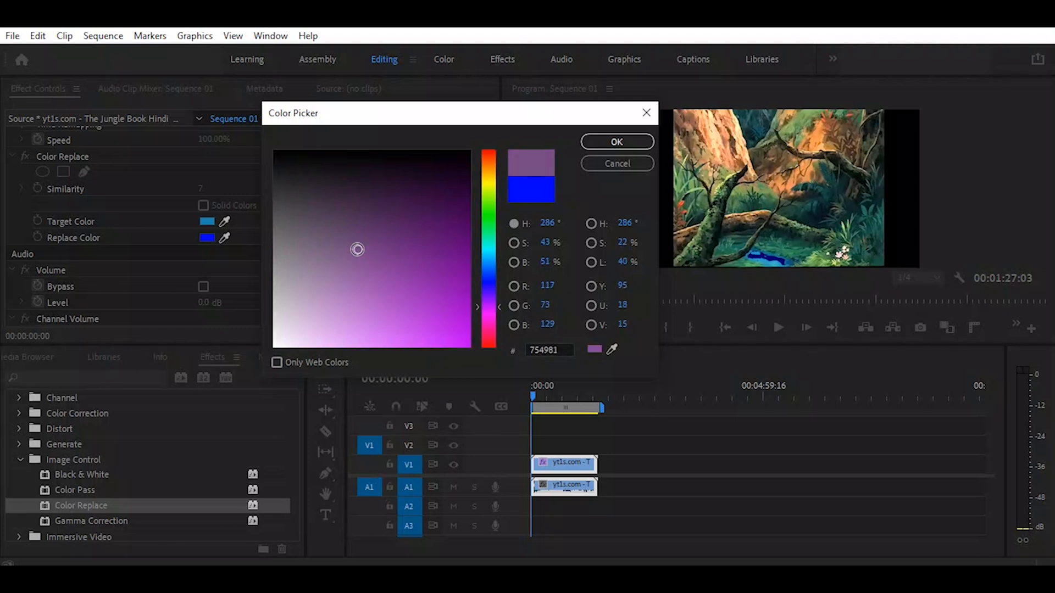
left_click(381, 230)
left_click(404, 283)
left_click(615, 146)
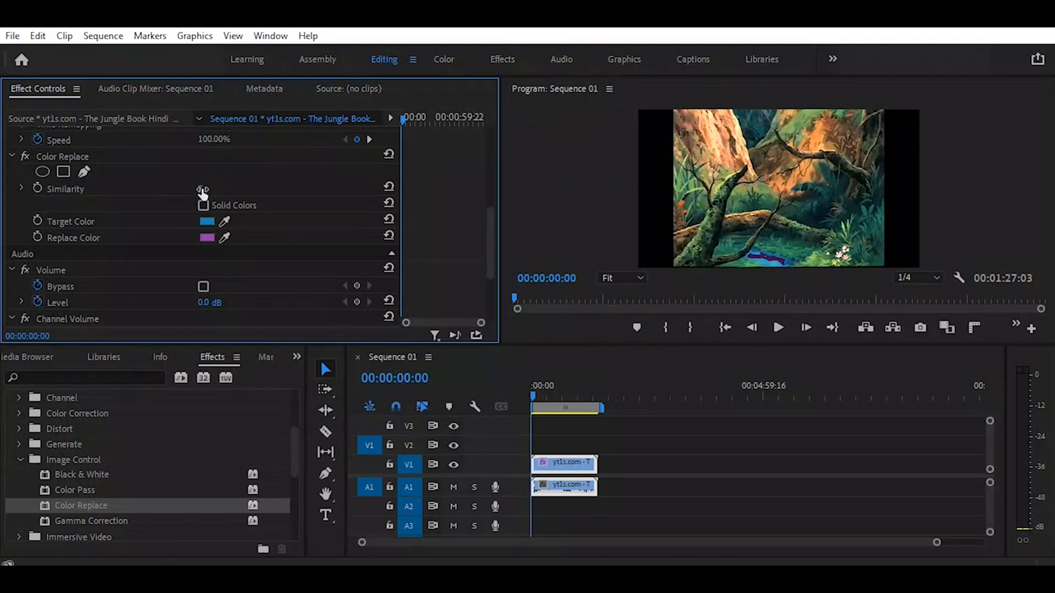
- Try Color Replace Similarity values of 29, 100 and 44, and bring it down to 27
left_click_drag(201, 188, 213, 188)
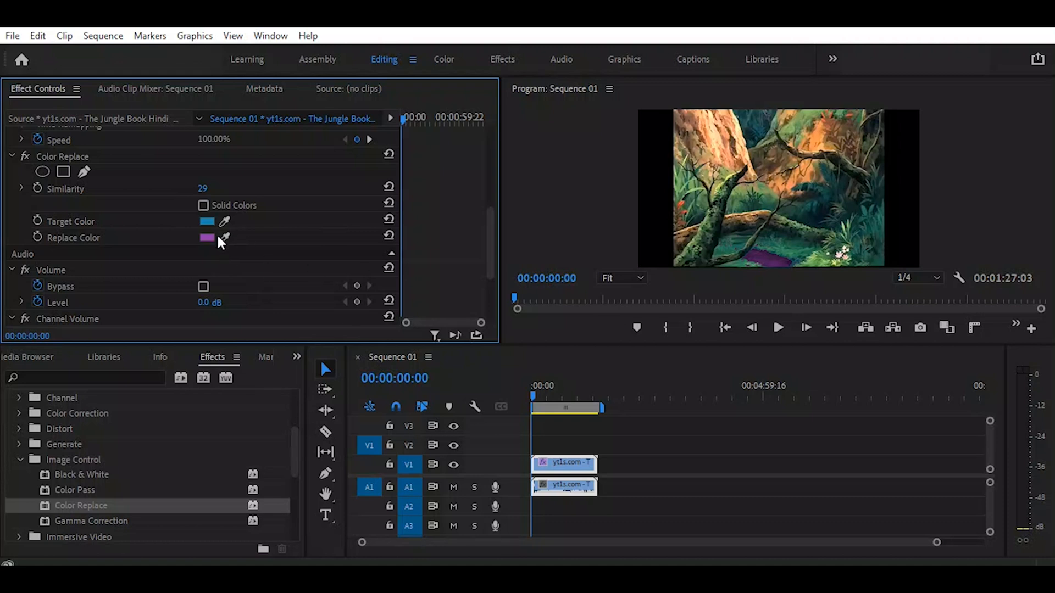
left_click_drag(203, 188, 242, 189)
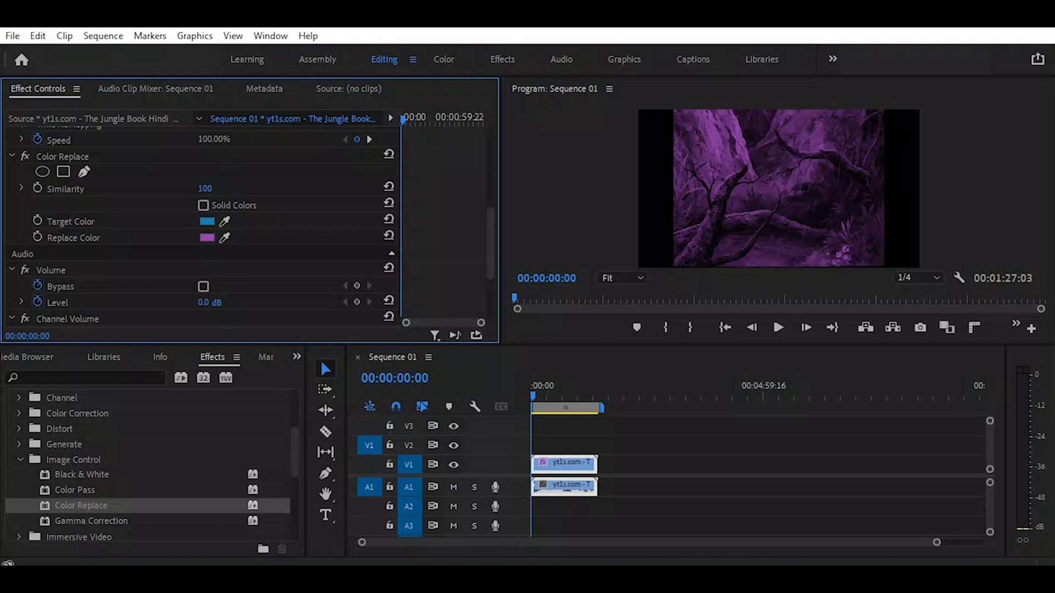
left_click_drag(241, 188, 211, 189)
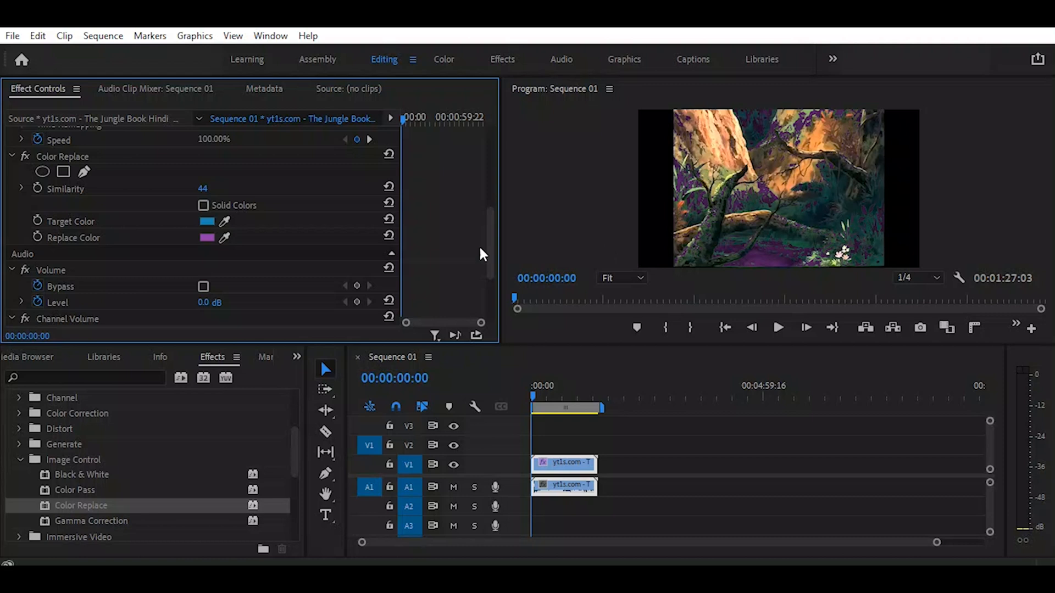
mouse_move(203, 189)
left_mouse_down()
mouse_move(234, 188)
mouse_move(191, 189)
left_mouse_up()
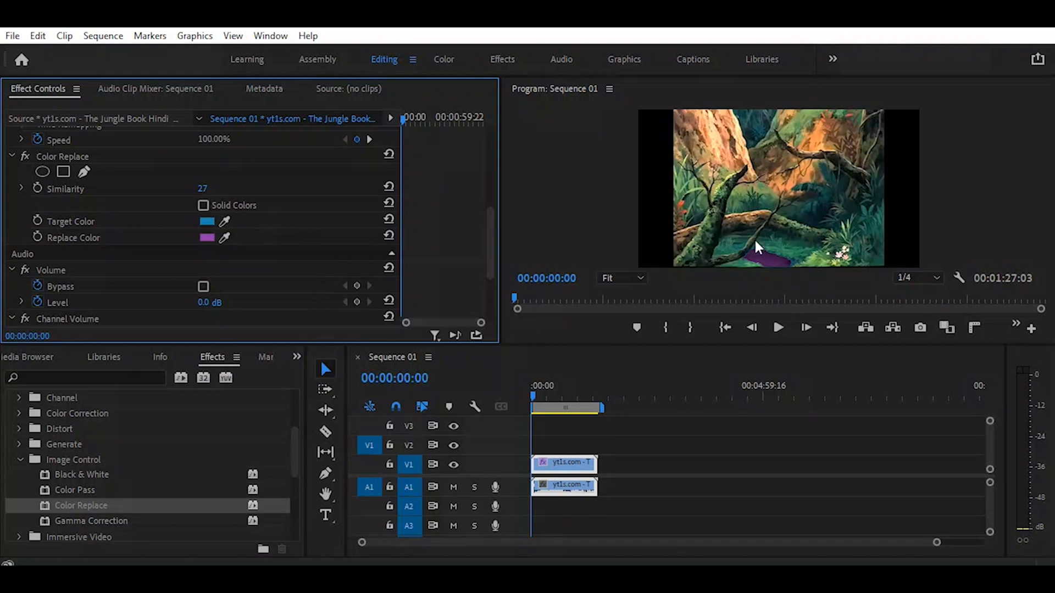
- Sample the dark green foliage in the preview as the Target Color and set the Similarity to 58
left_click(224, 220)
left_click(771, 196)
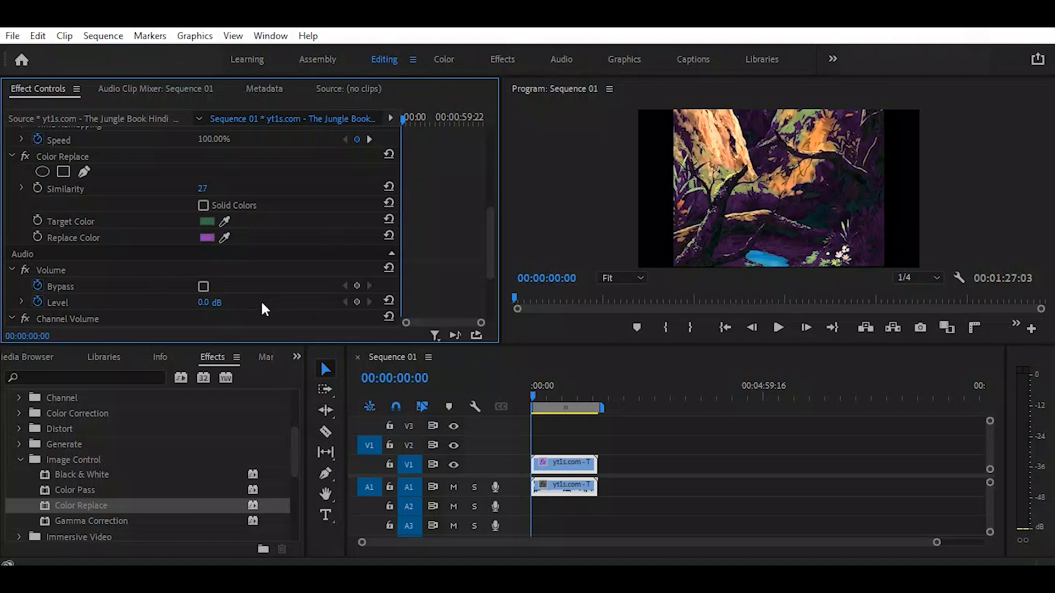
left_click_drag(204, 190, 221, 190)
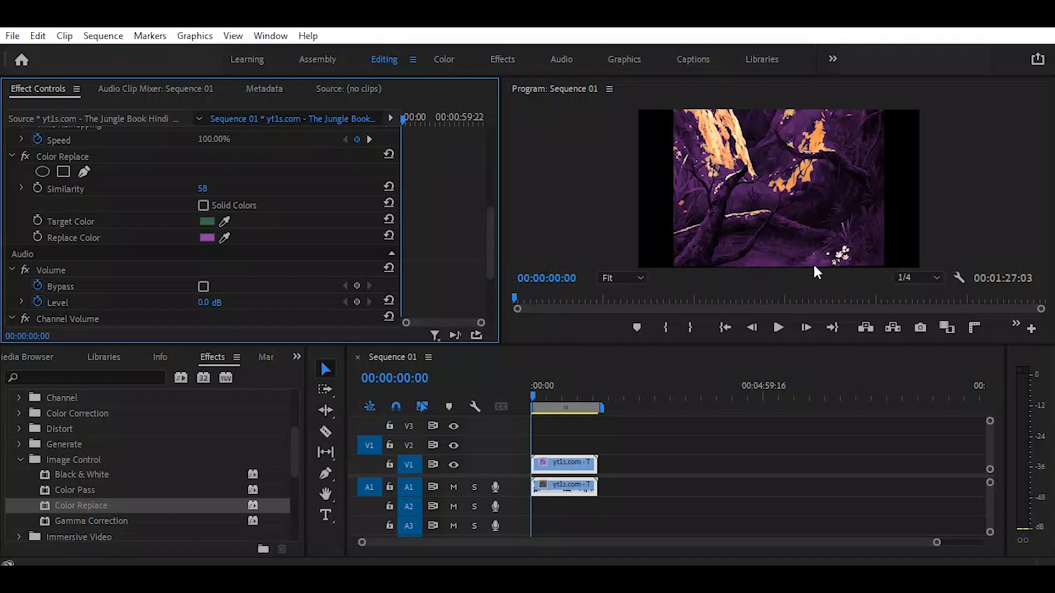
- Compare the Color Replace result with Solid Colors on and off, leaving the option enabled
left_click(204, 206)
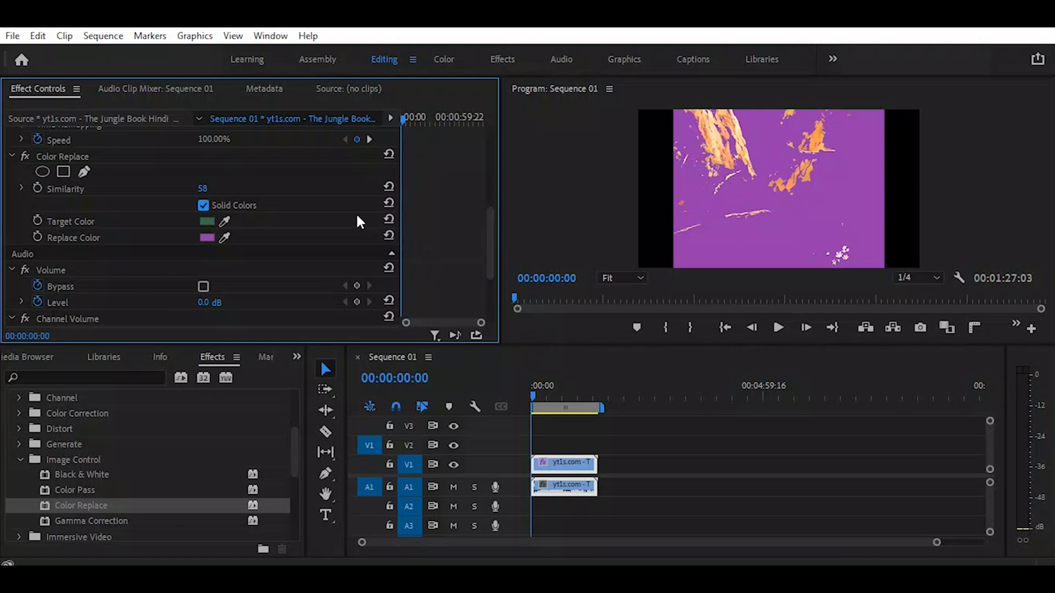
left_click(203, 205)
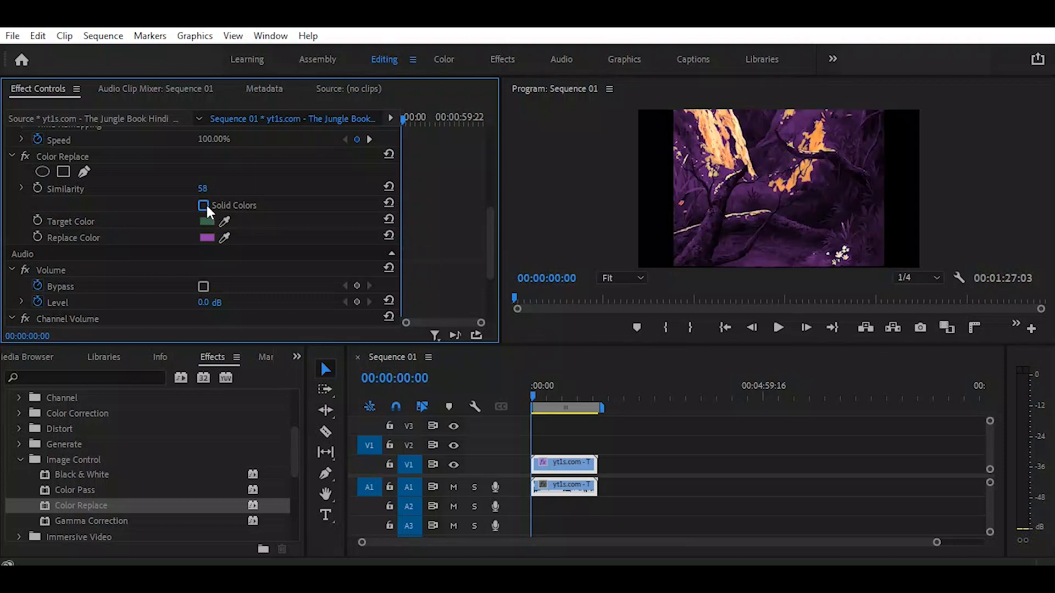
left_click(204, 206)
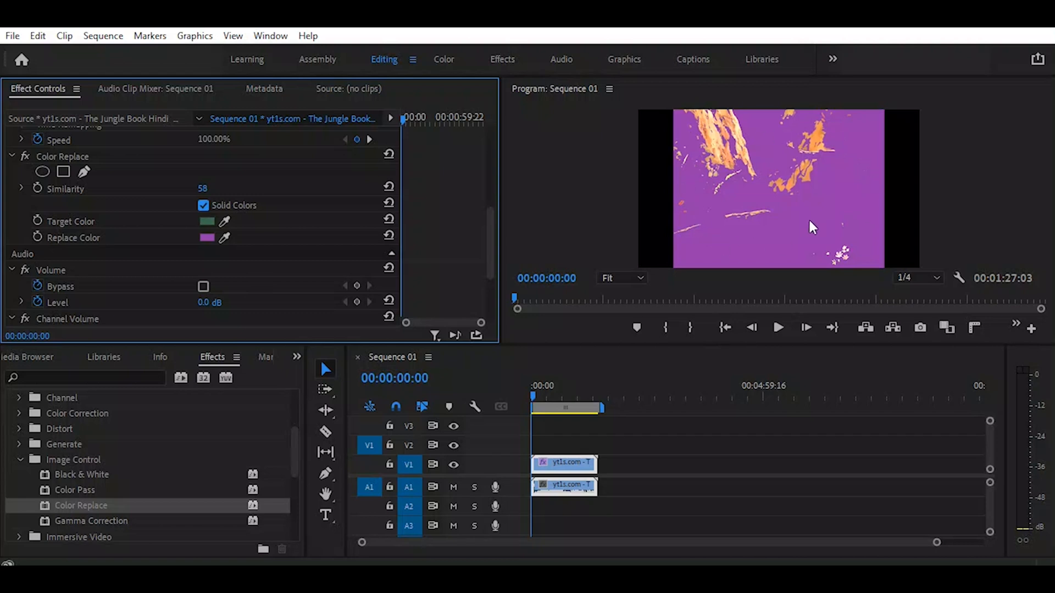
- Raise the Color Replace Similarity to 100, lower it to 43, and turn off Solid Colors
left_click_drag(204, 188, 231, 189)
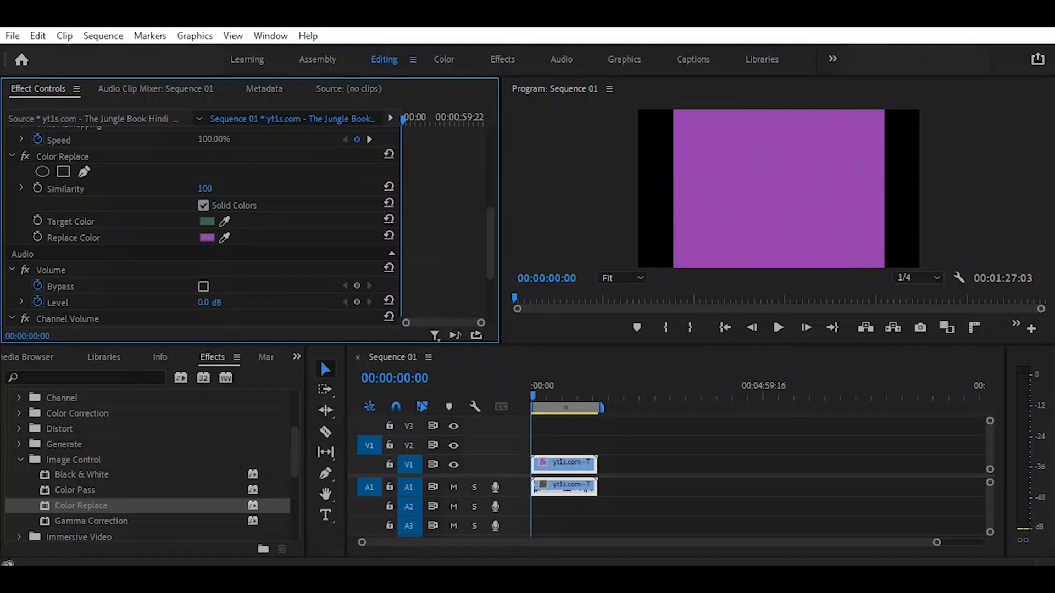
left_click_drag(231, 188, 200, 189)
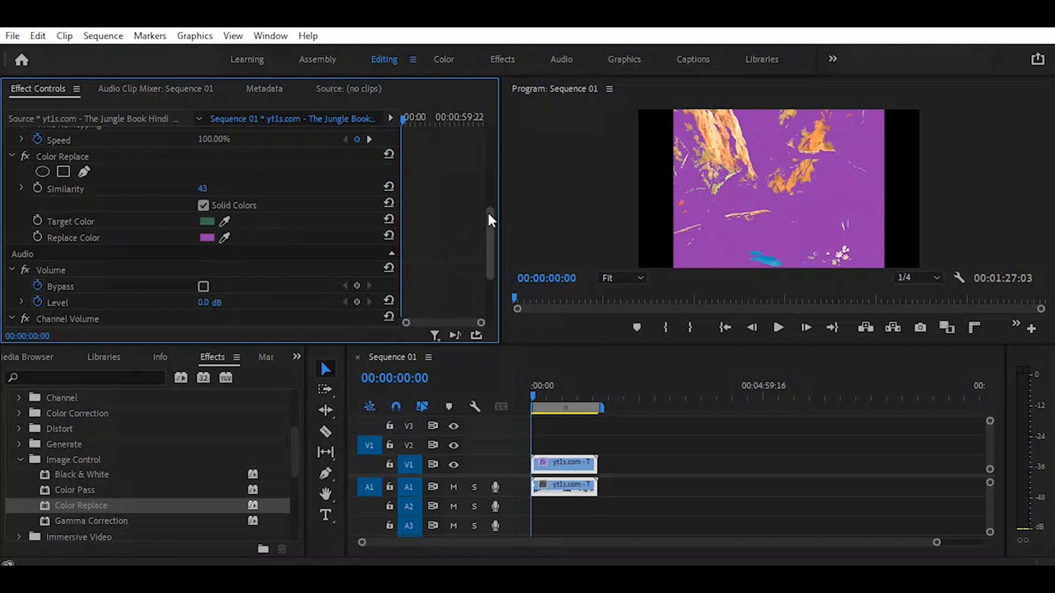
left_click(203, 206)
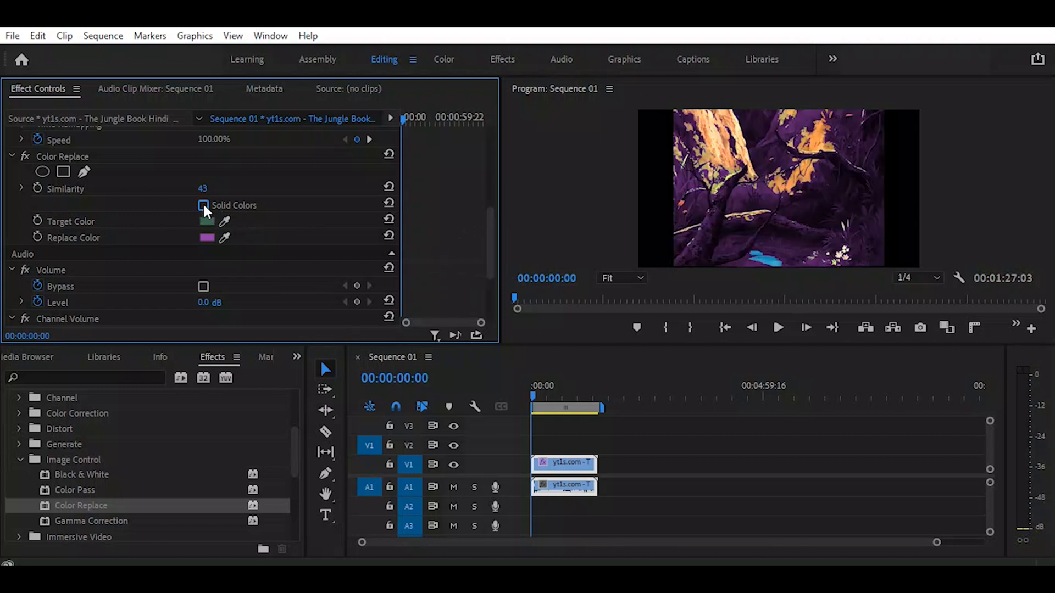